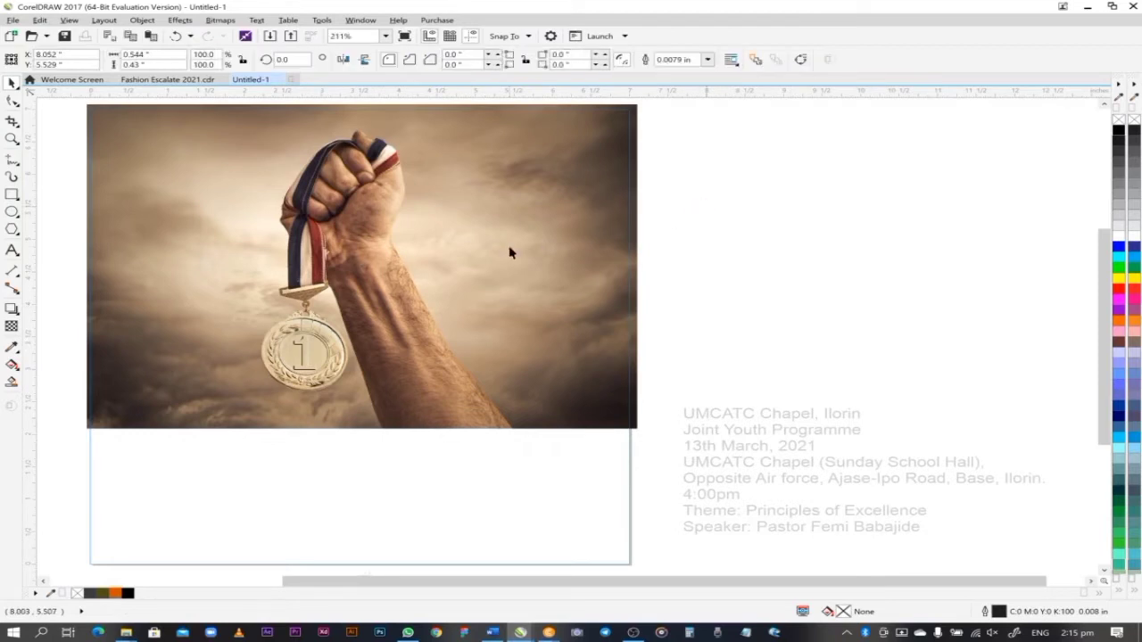
Fade out the lower part of the medal photo with a vertical linear transparency and fill the background rectangle with black
click(497, 256)
click(12, 328)
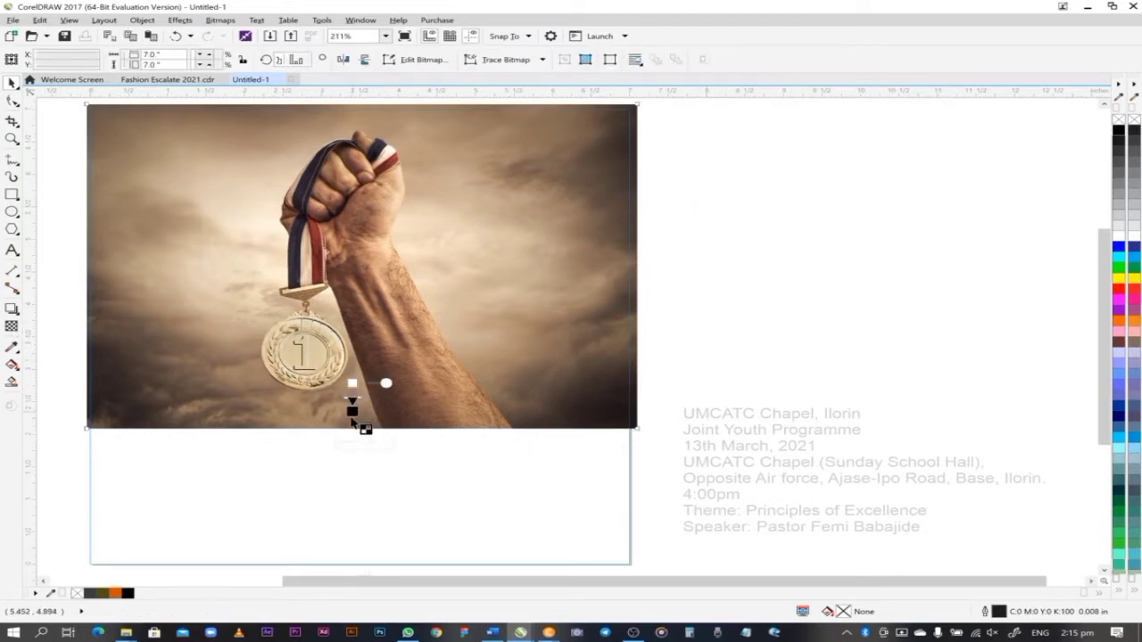
drag(363, 428, 365, 260)
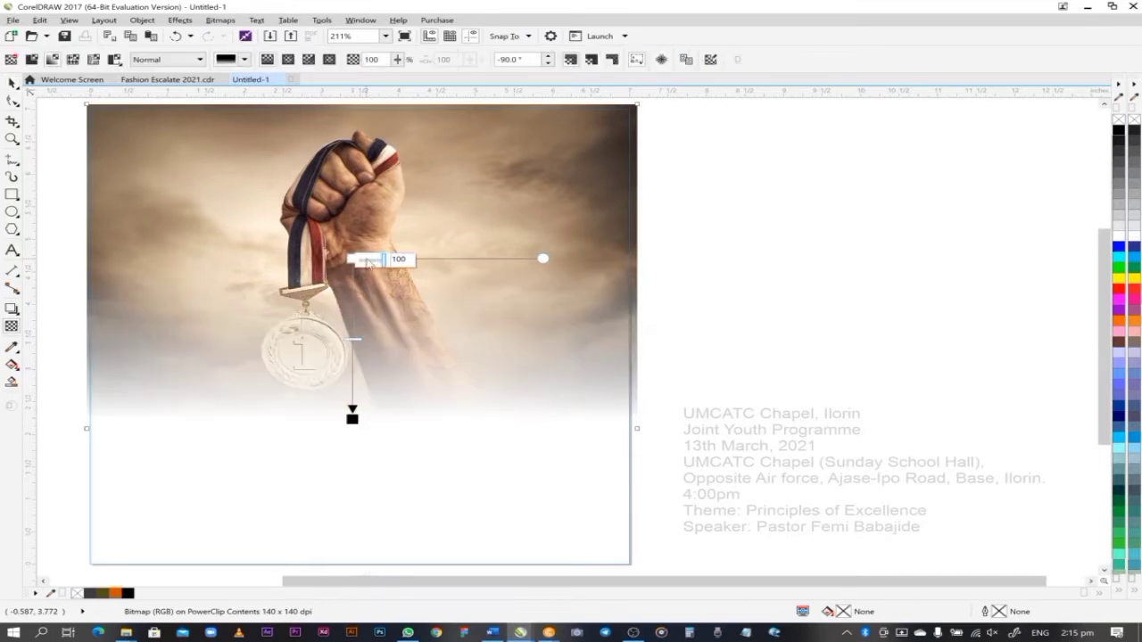
key(space)
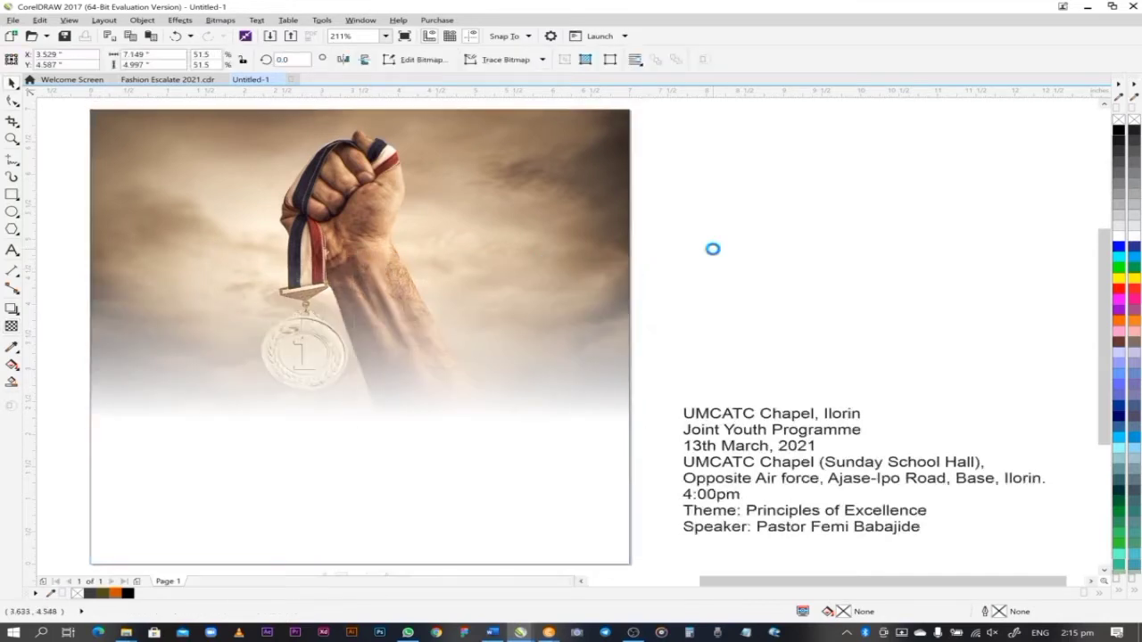
click(1119, 130)
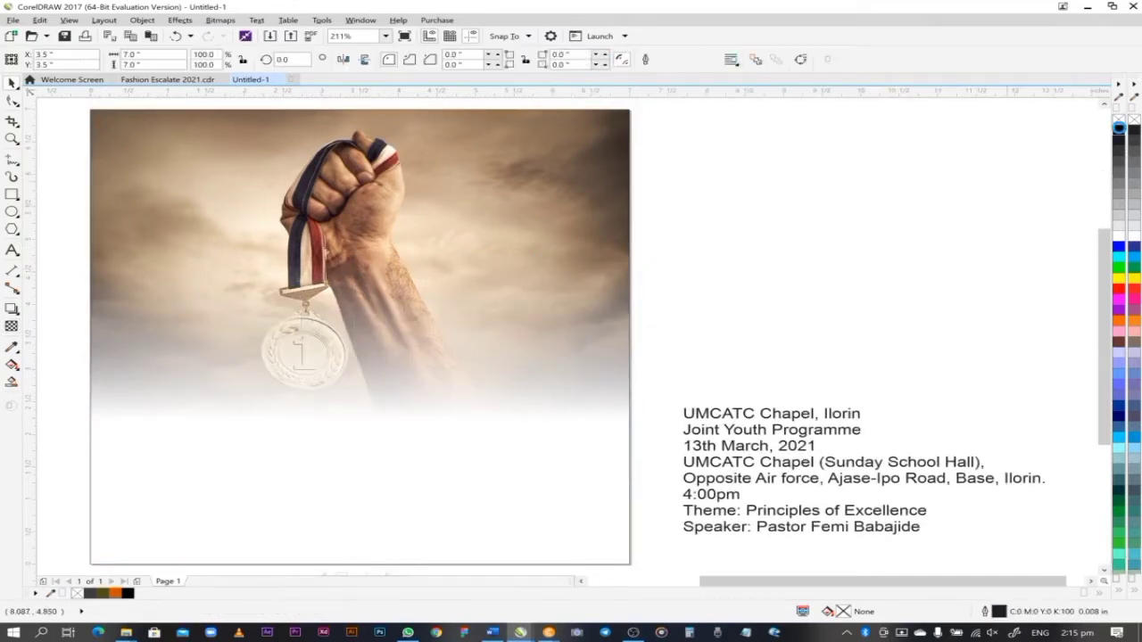
Scale the clipped medal photo to about 7.06 by 4.93 inches and adjust the start of its fade near the wrist
ctrl+click(349, 262)
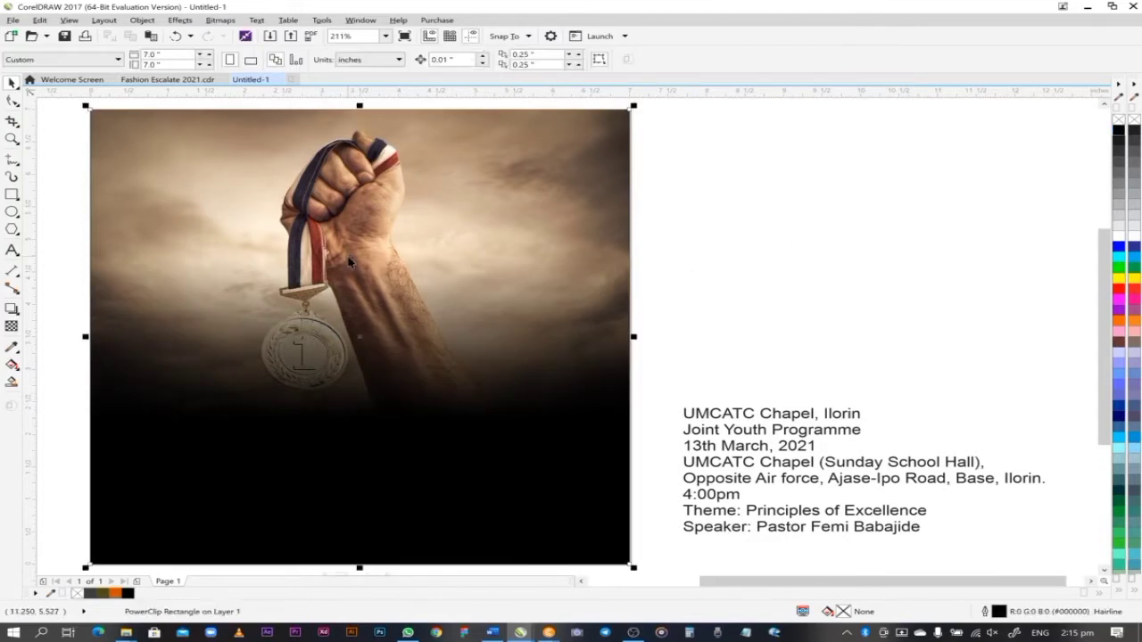
drag(643, 433, 644, 429)
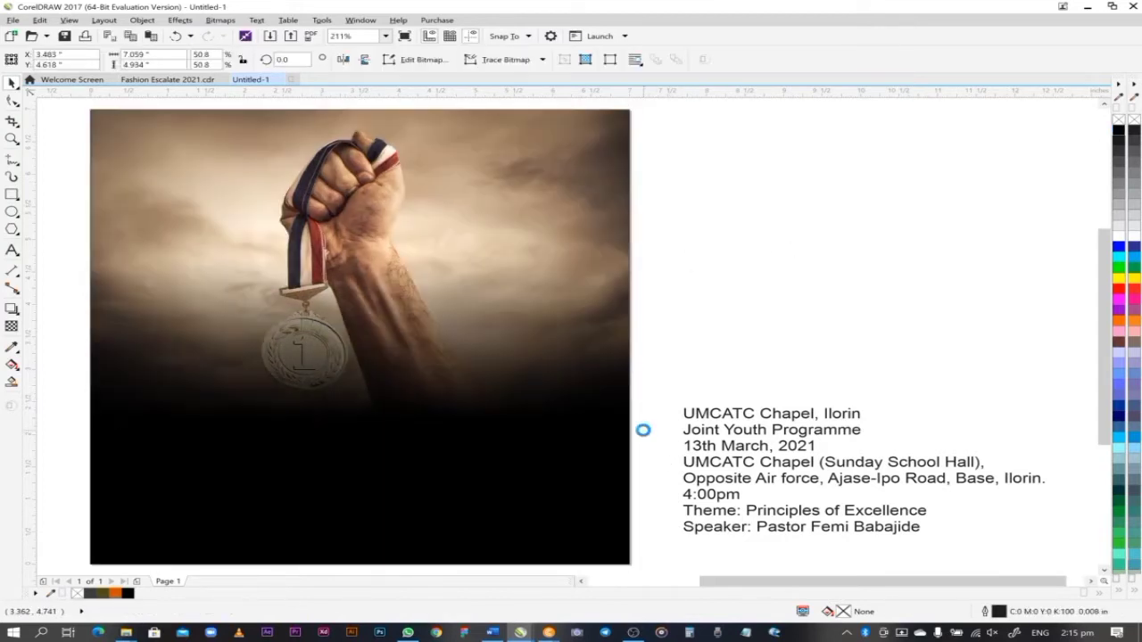
click(12, 326)
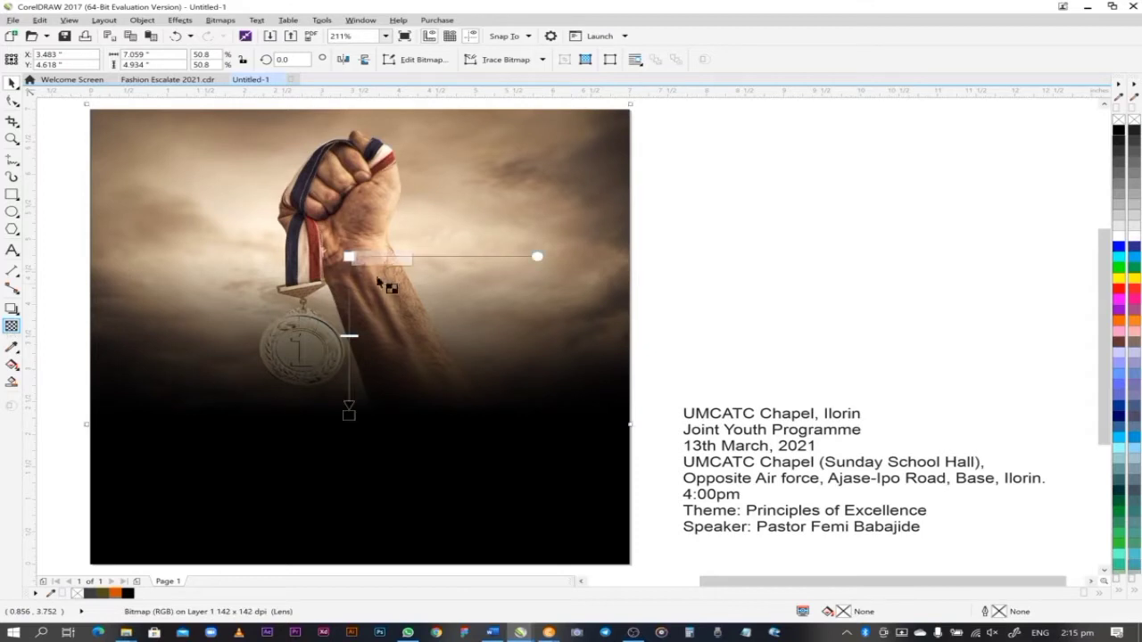
drag(349, 256, 349, 289)
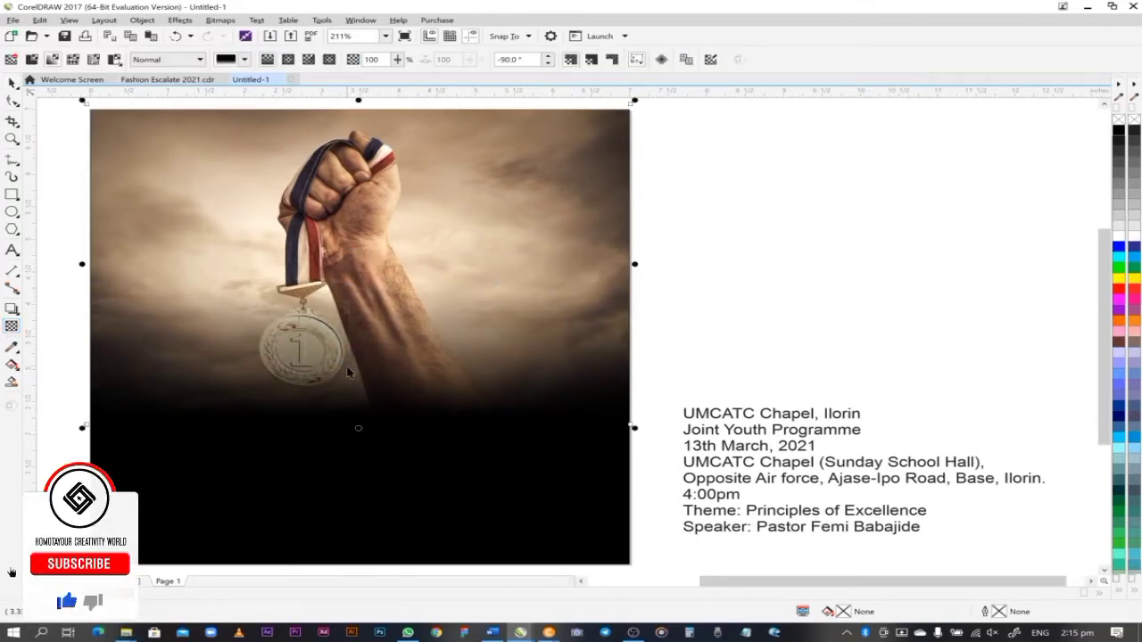
key(space)
key(space)
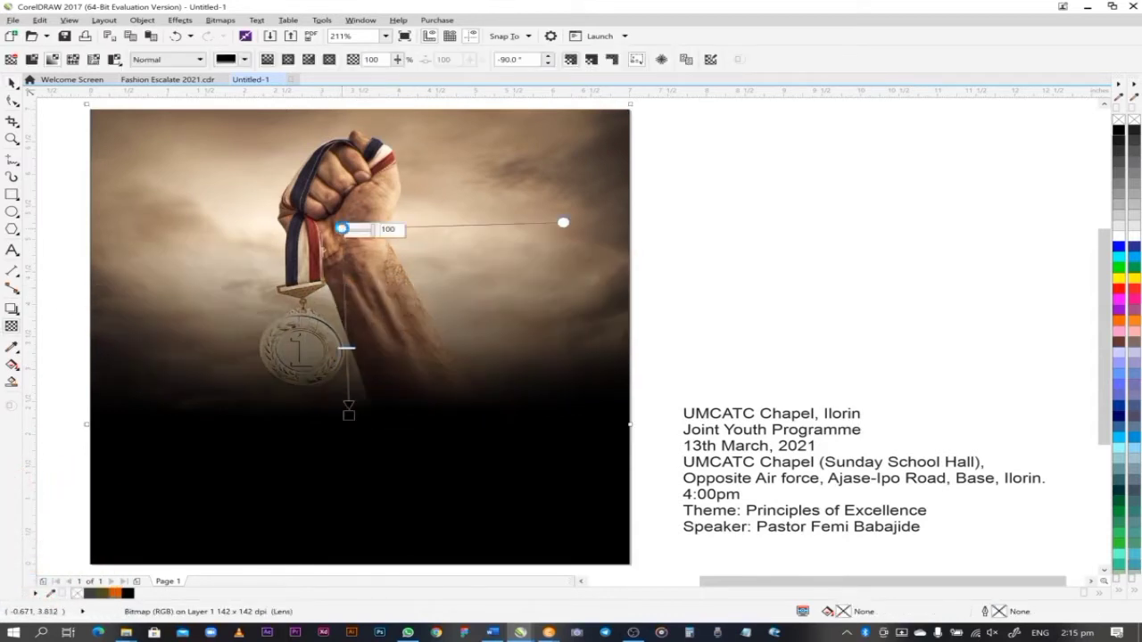
key(space)
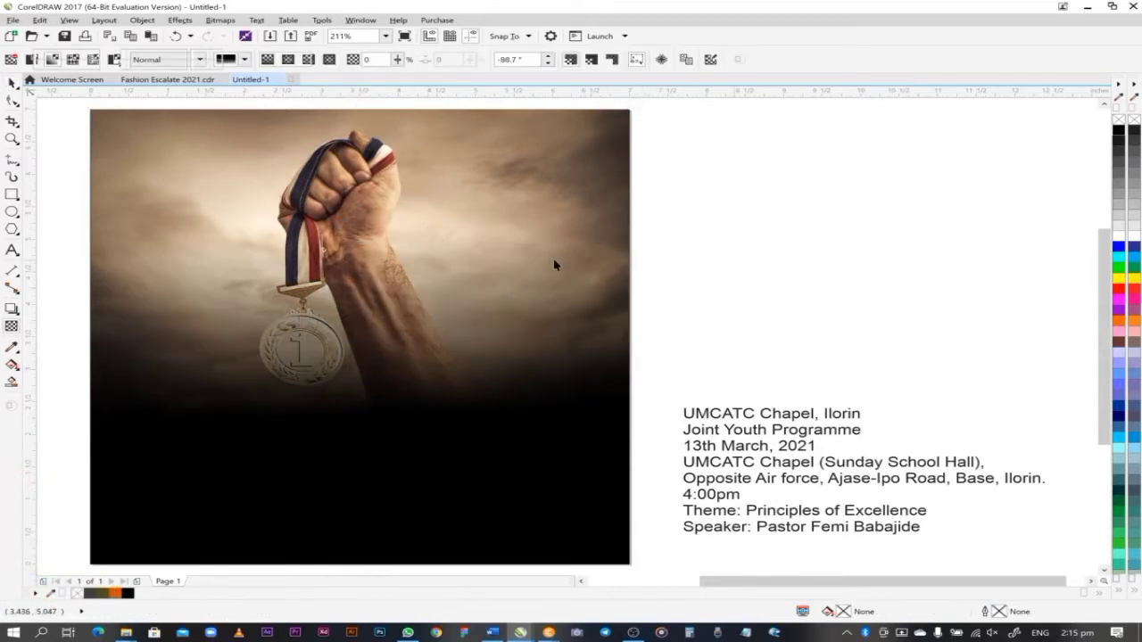
Enlarge the medal photo to about 7.73 by 5.4 inches and shift it slightly left within the frame
key(space)
drag(635, 429, 687, 459)
drag(490, 299, 470, 297)
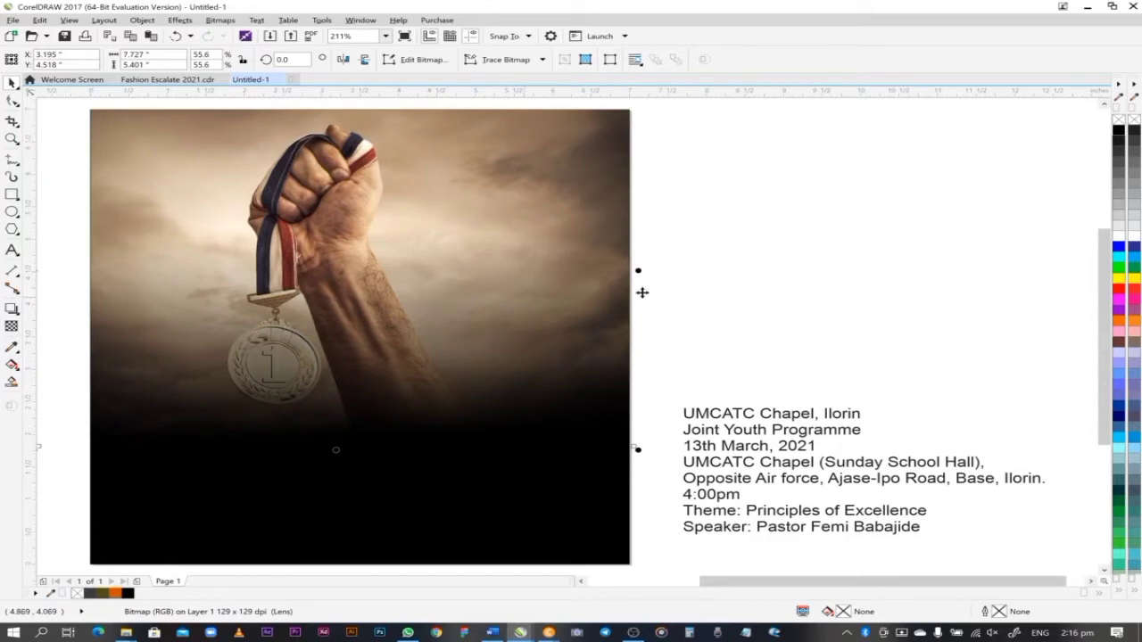
click(694, 279)
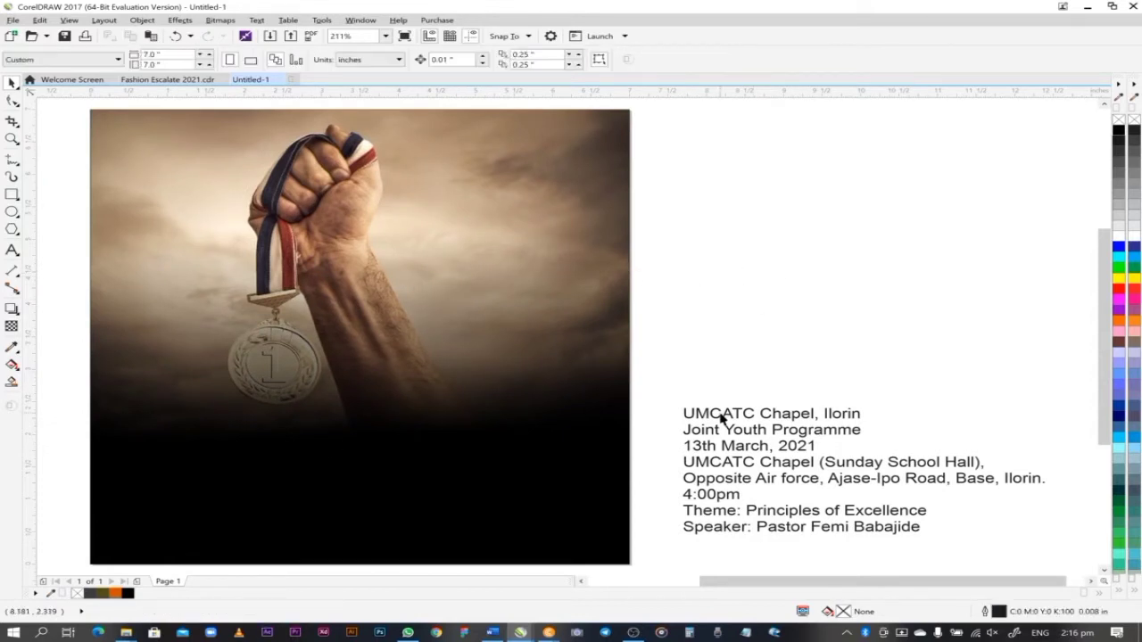
Break the event details text into separate lines and place the theme line in white over the photo's faded lower edge
drag(716, 330, 696, 273)
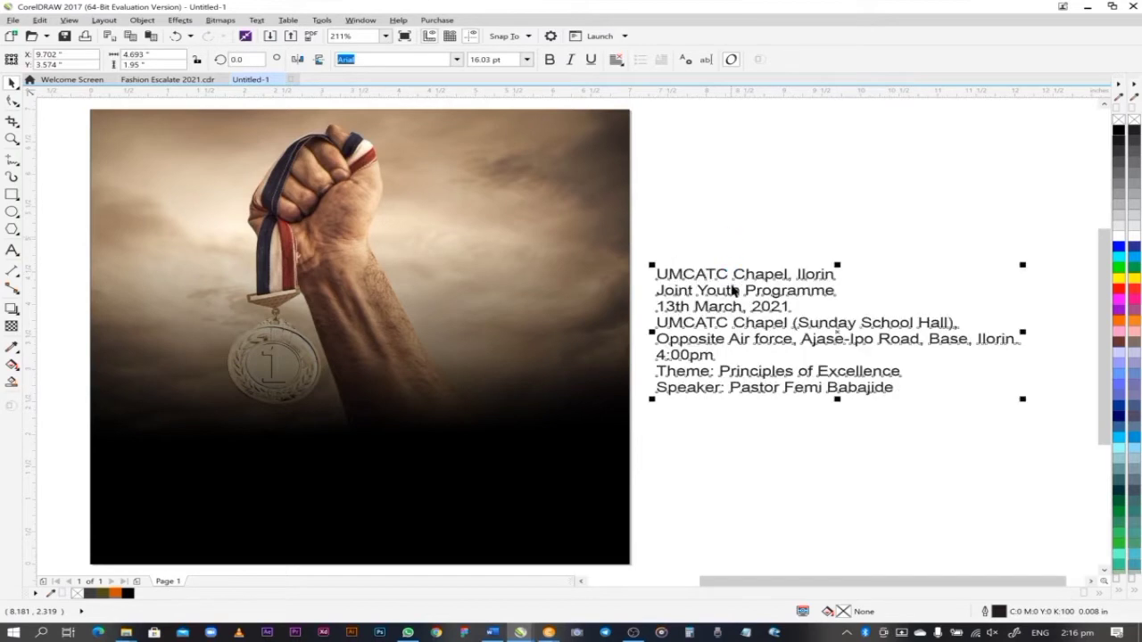
key(ctrl+k)
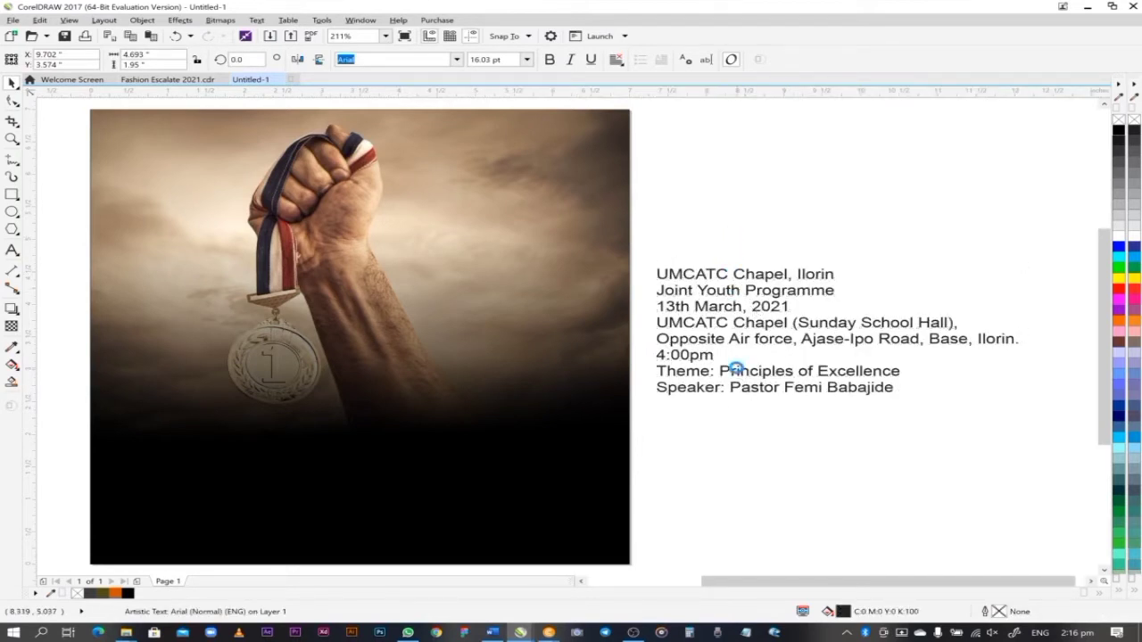
drag(737, 368, 363, 407)
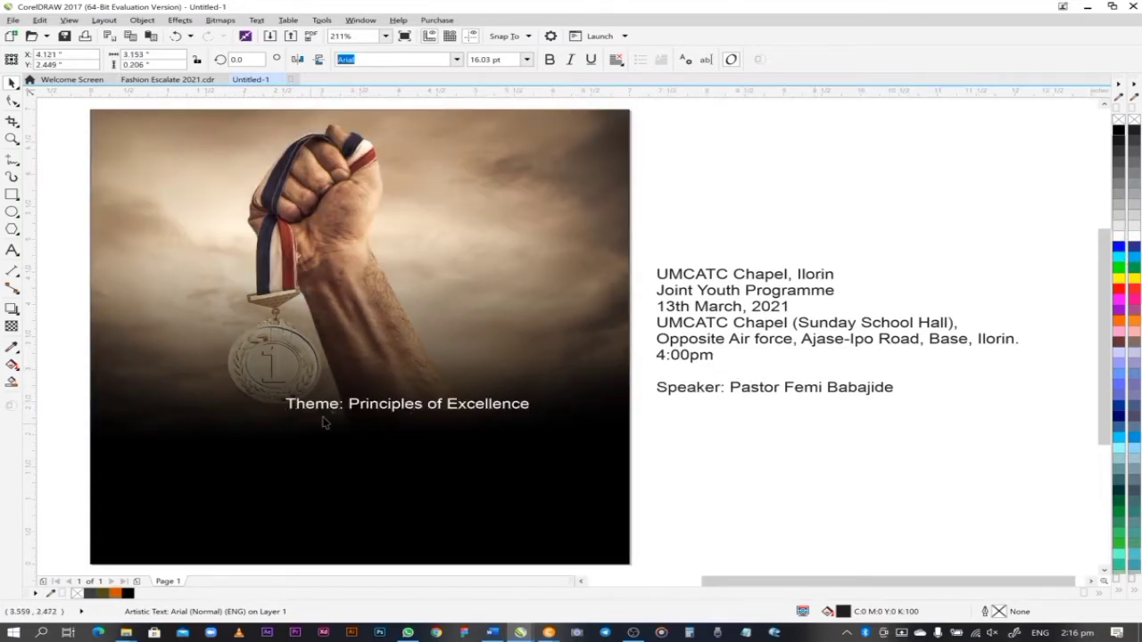
Shorten the theme text to "Principles Excellence", split over two lines
double_click(354, 406)
key(BackSpace)
key(BackSpace)
key(BackSpace)
key(BackSpace)
key(BackSpace)
key(BackSpace)
key(BackSpace)
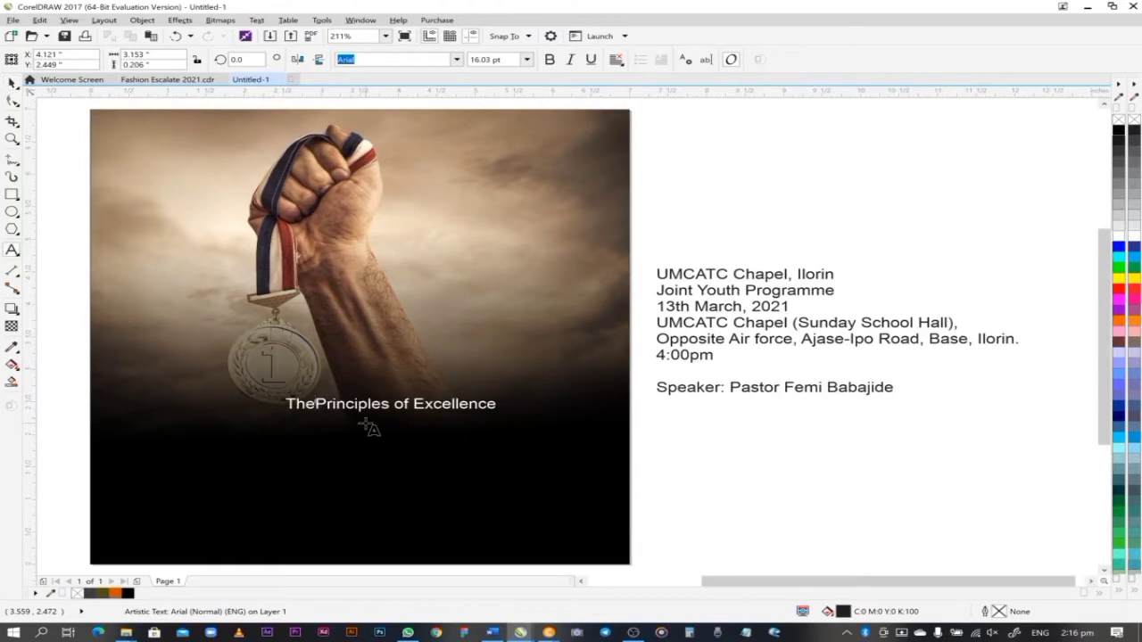
key(Escape)
key(BackSpace)
key(BackSpace)
key(BackSpace)
key(BackSpace)
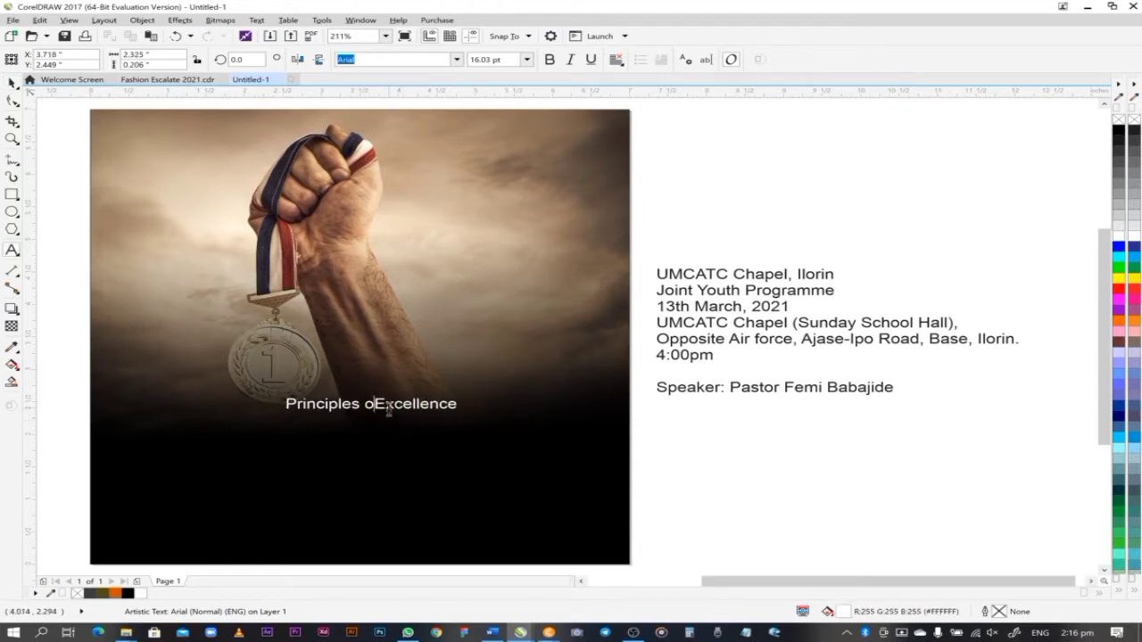
key(Return)
Convert the two-line title to uppercase and enlarge it to about 38.3 pt
key(ctrl+a)
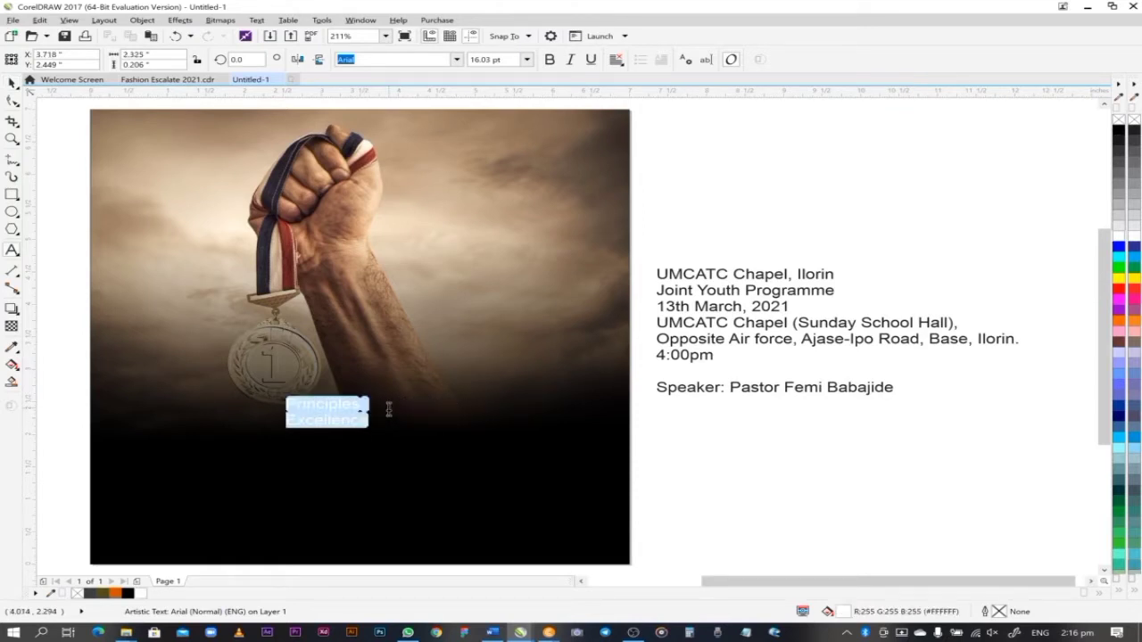
key(shift+F3)
key(Return)
click(387, 416)
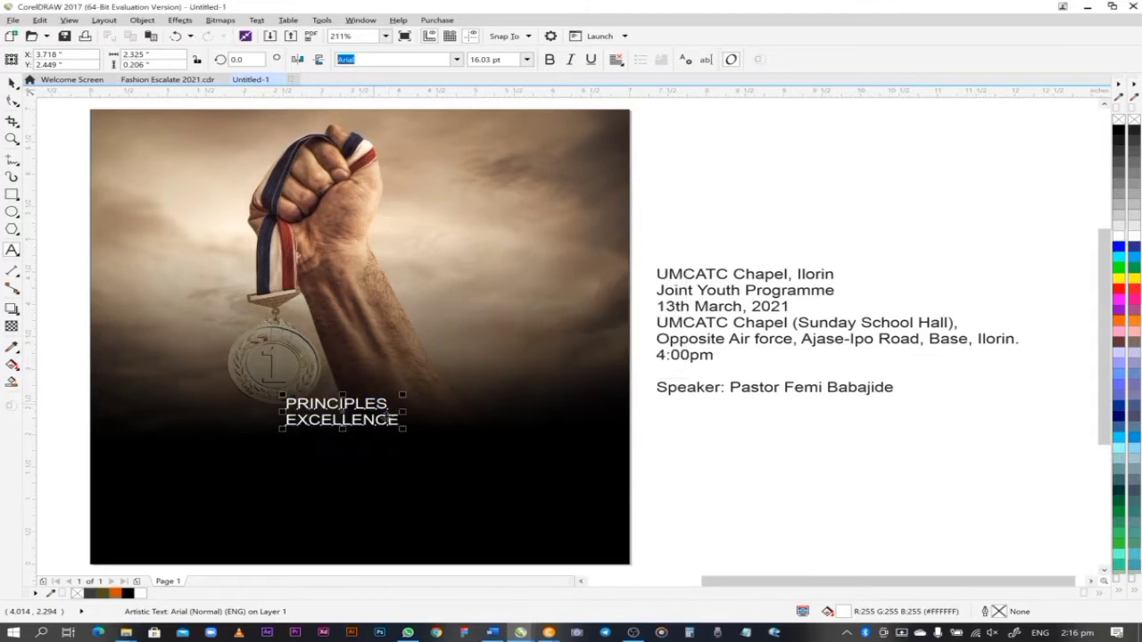
drag(405, 432, 558, 525)
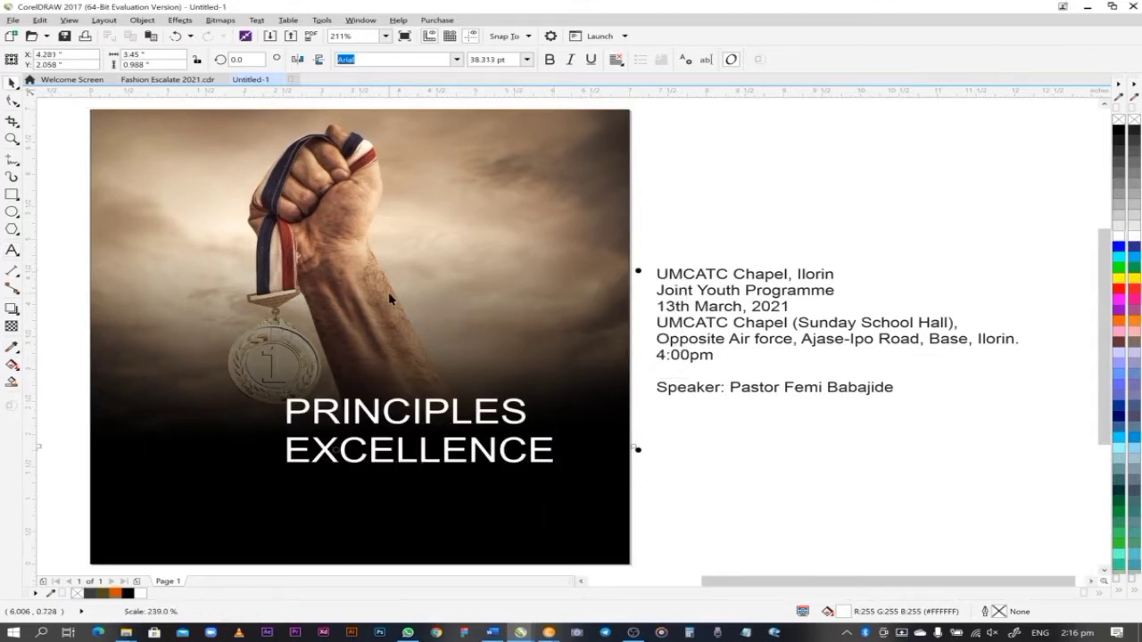
Move the medal photo up within the frame so the fist is cropped by the upper edge
drag(379, 253, 378, 239)
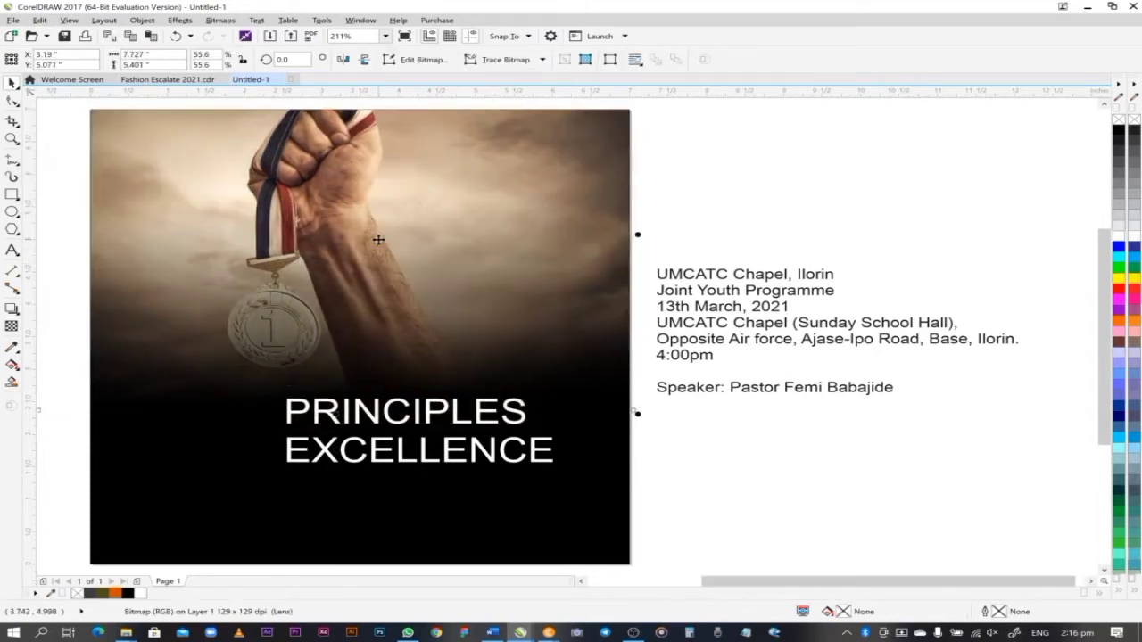
key(Up)
key(Up)
key(Up)
key(Up)
key(Up)
key(Up)
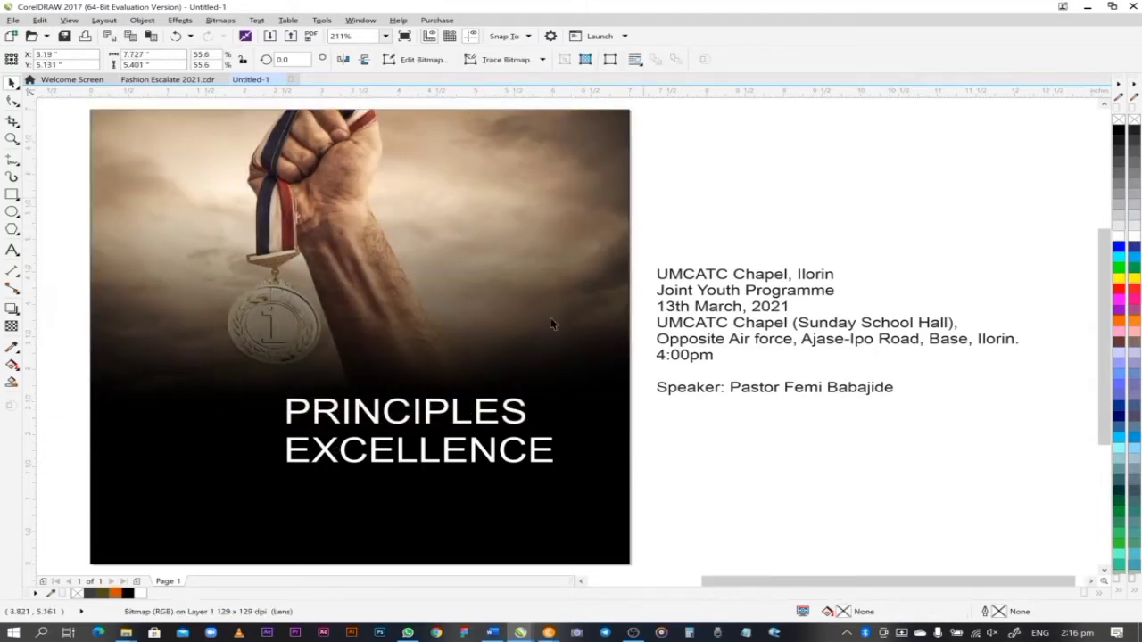
Place the title just below the medal with centred lines and set it in Montserrat Bold
drag(436, 408, 360, 365)
key(F8)
key(ctrl+e)
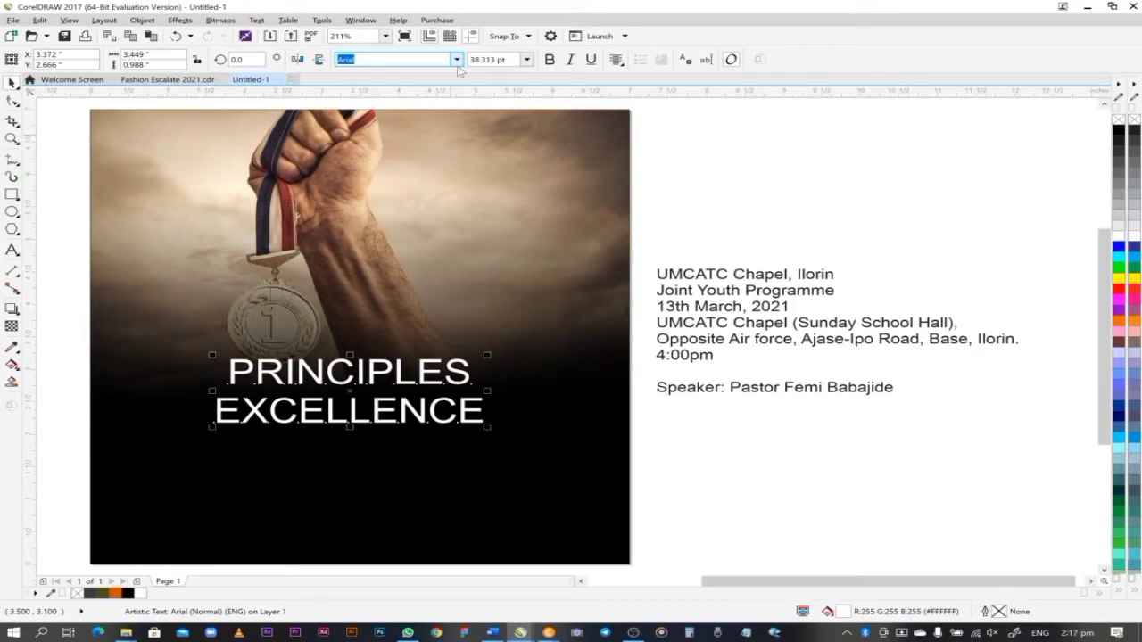
click(457, 63)
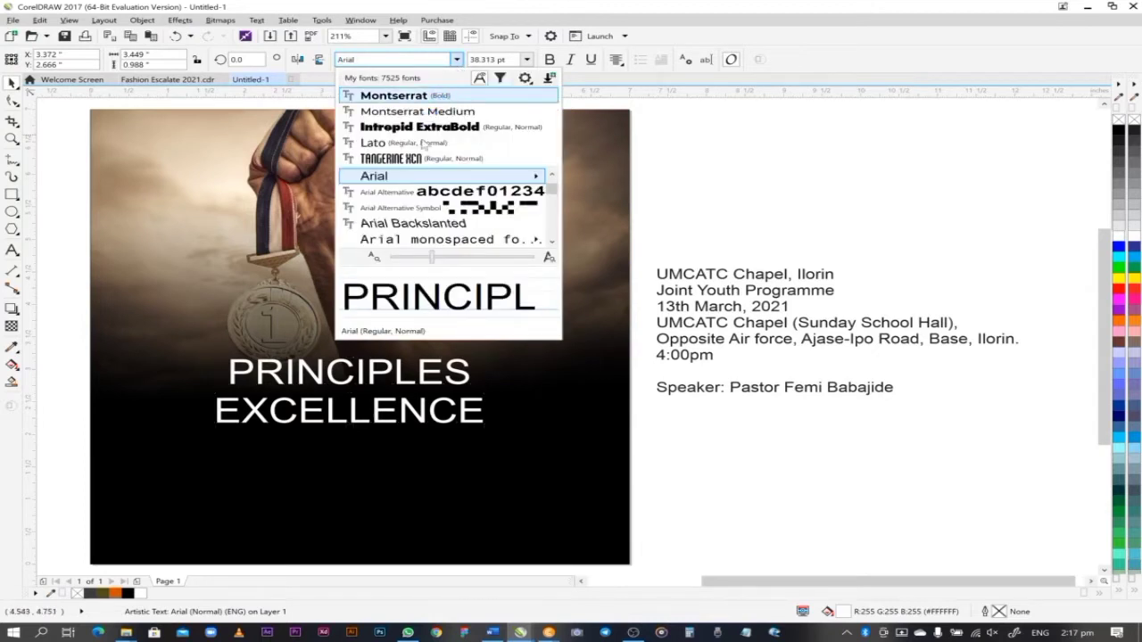
click(437, 93)
Tighten the title's line and letter spacing and enlarge it to about 46.8 pt
key(F10)
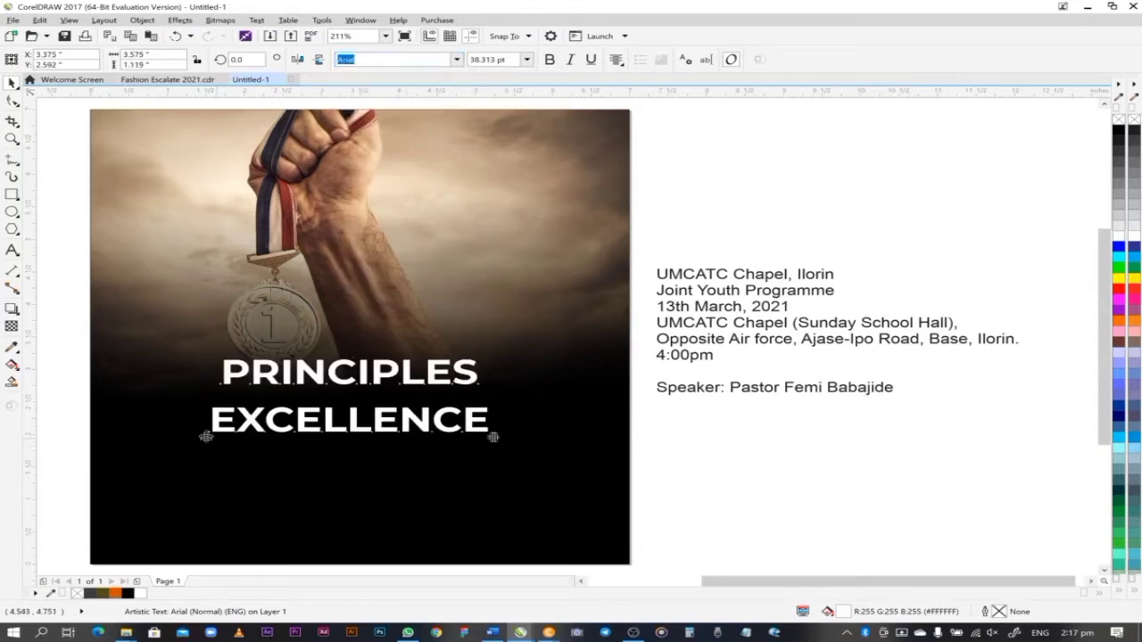
drag(206, 437, 206, 411)
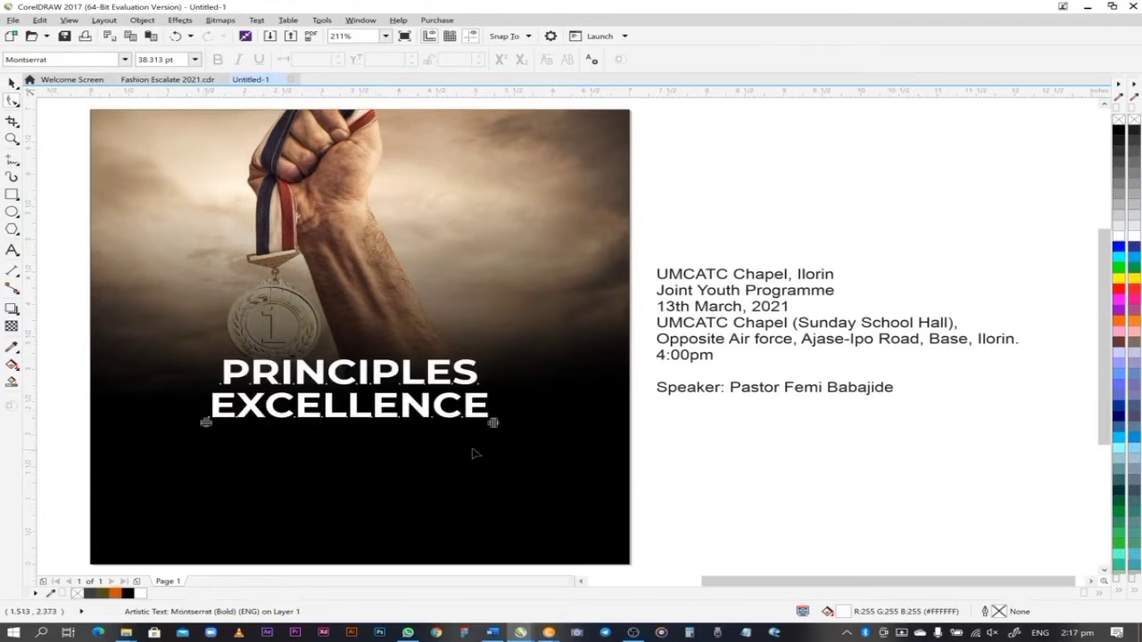
drag(494, 427, 467, 422)
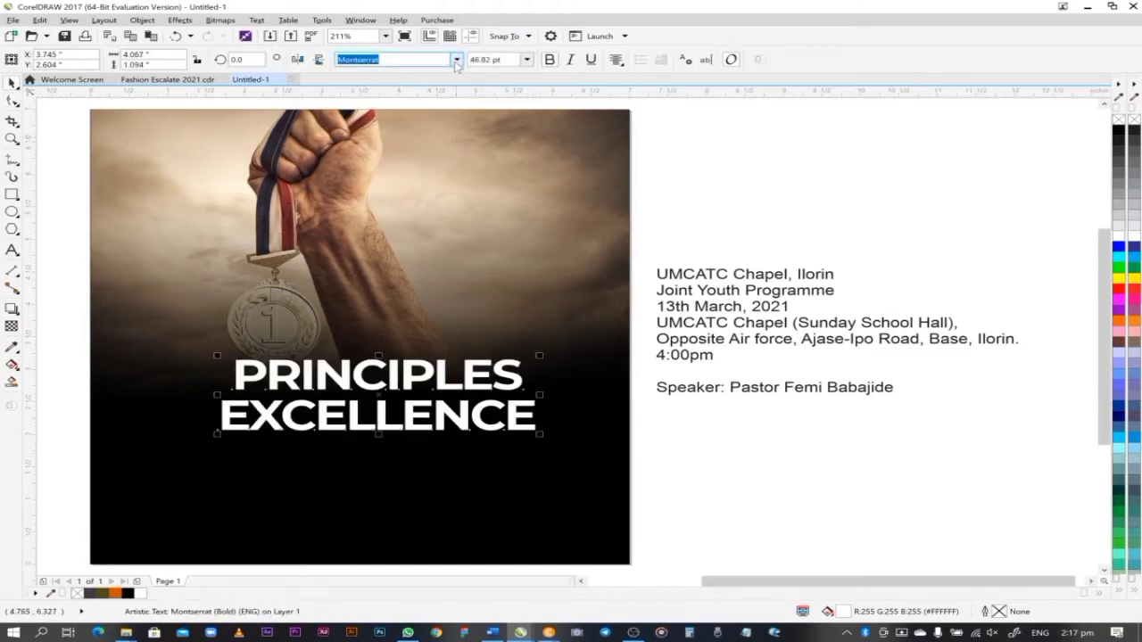
Try the title in the Impact font at a larger size, and undo both changes
click(456, 61)
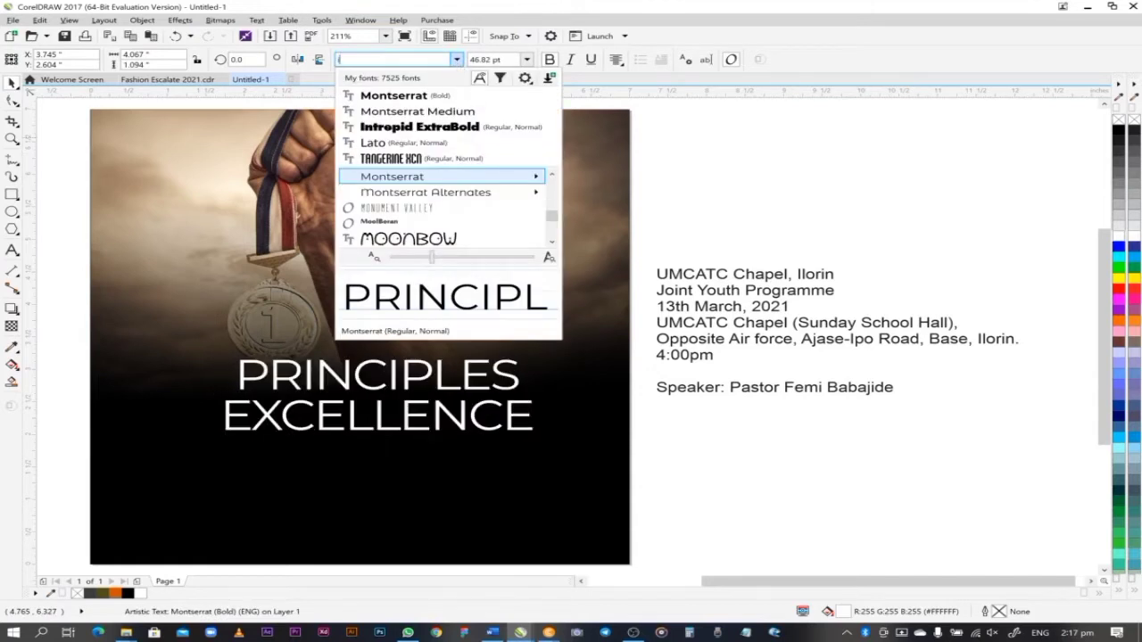
text(im)
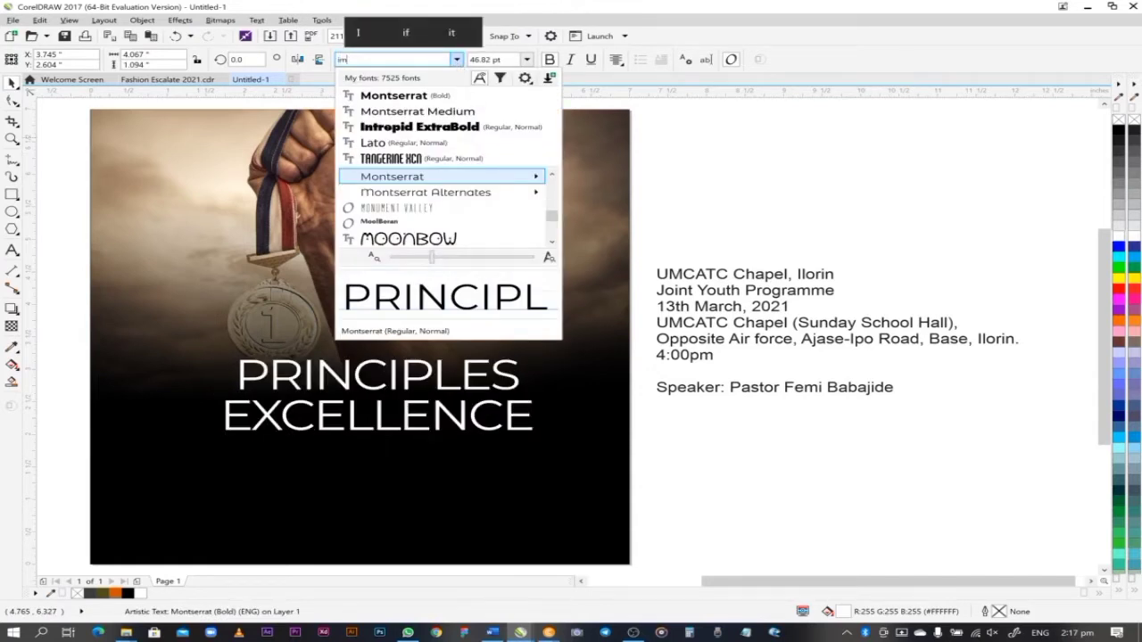
text(pac)
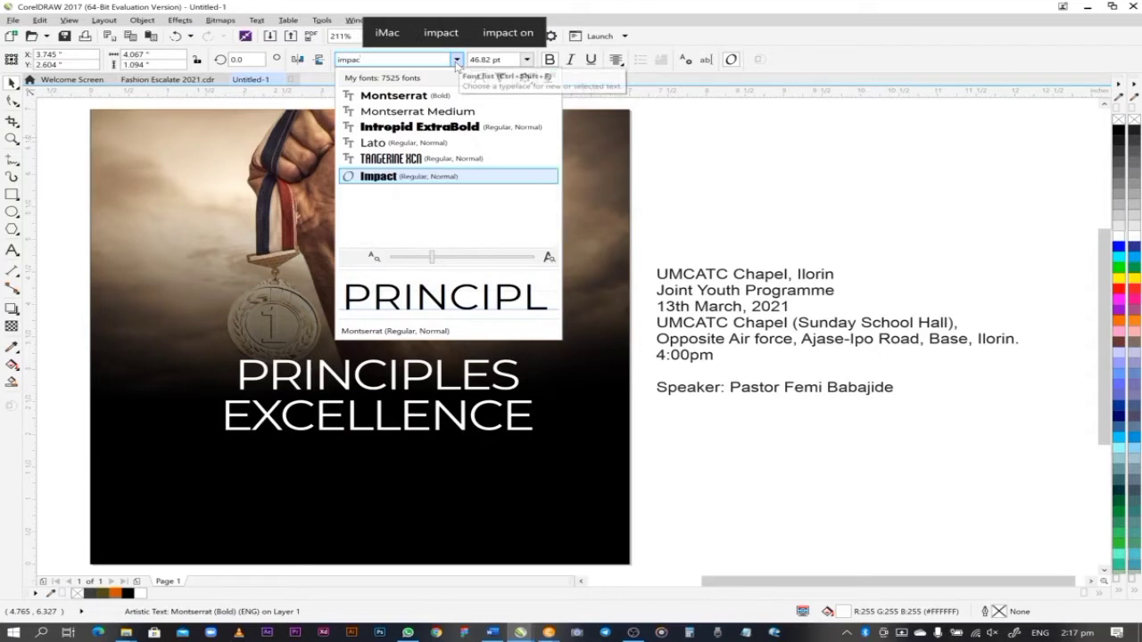
click(457, 60)
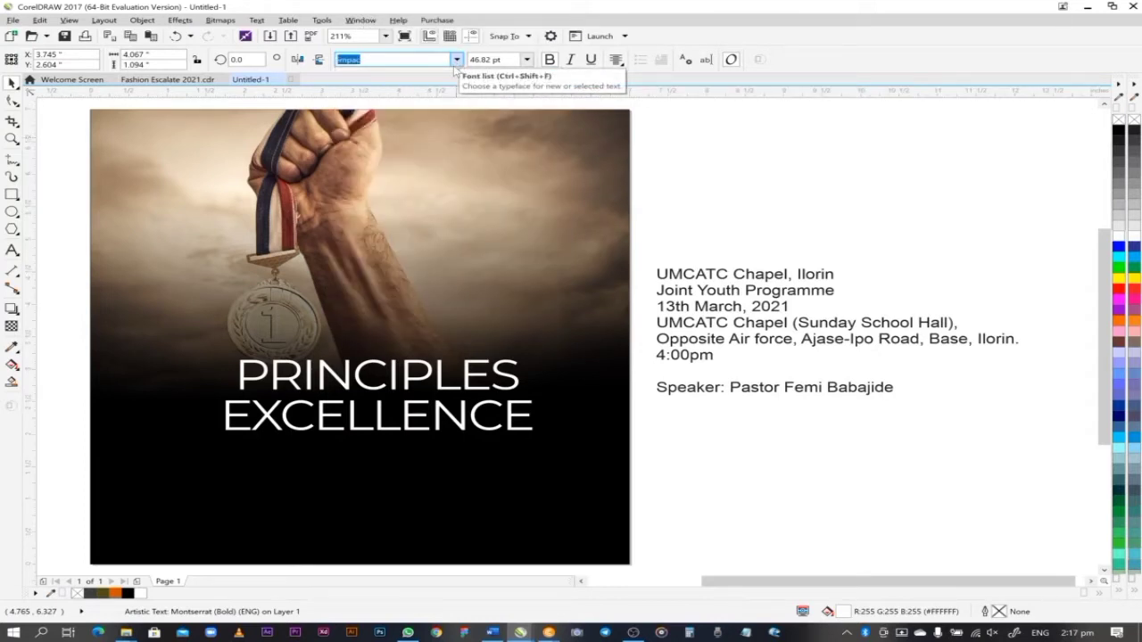
key(Return)
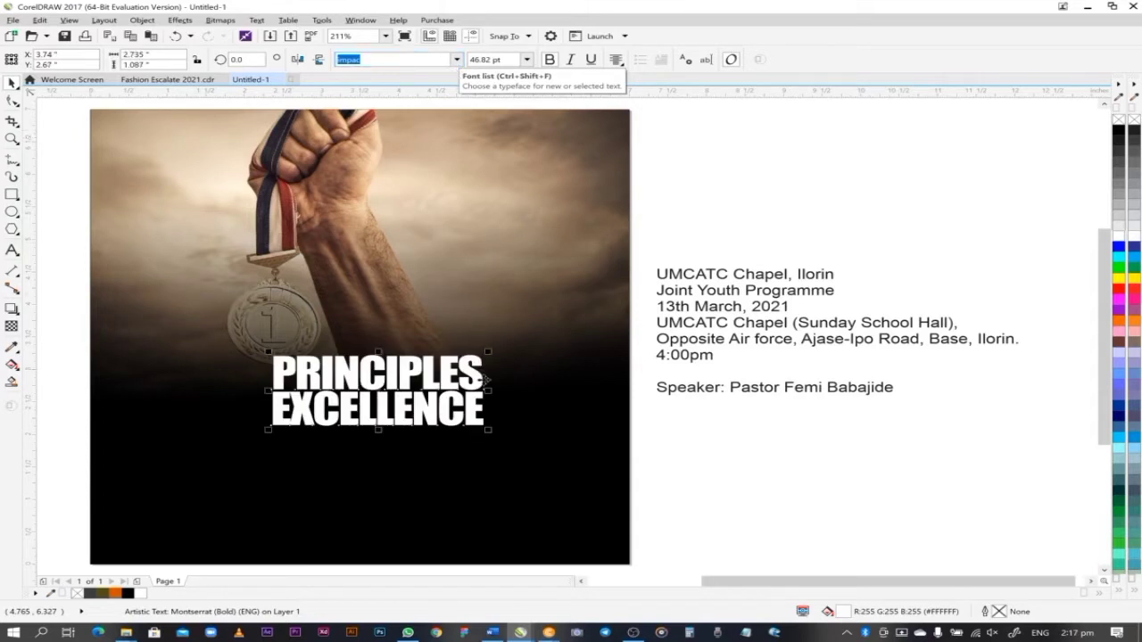
key(Return)
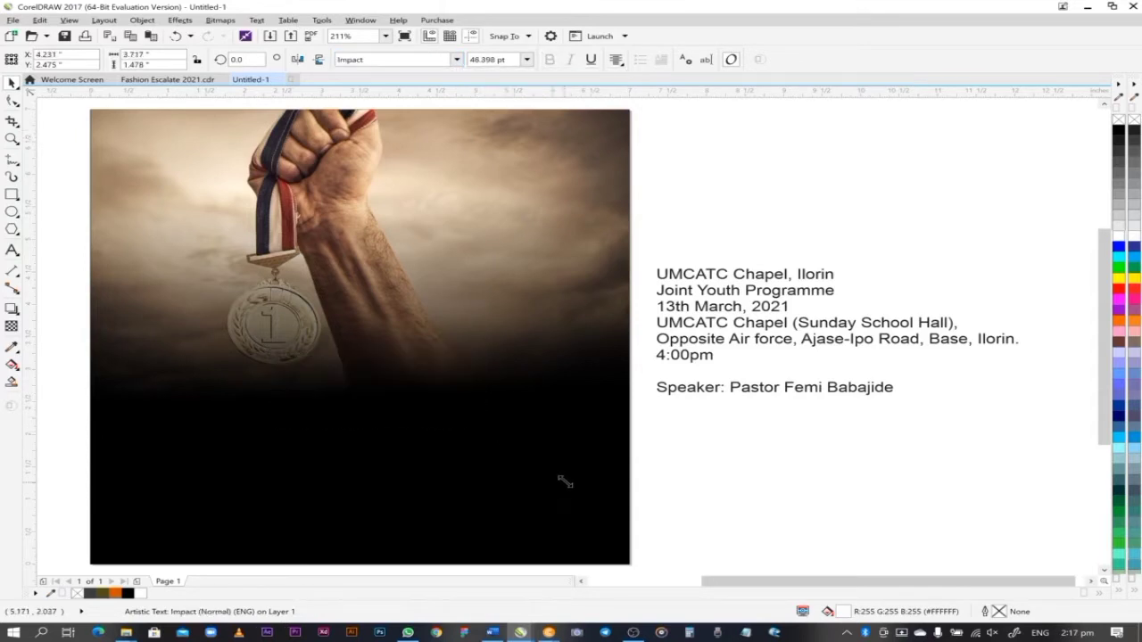
key(ctrl+z)
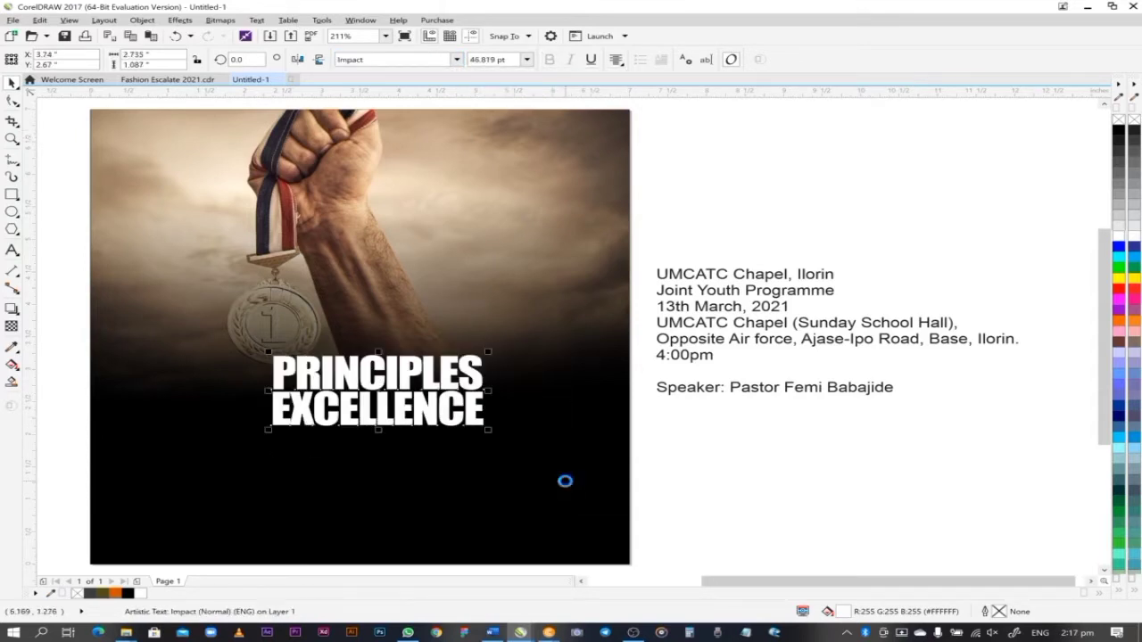
key(ctrl+z)
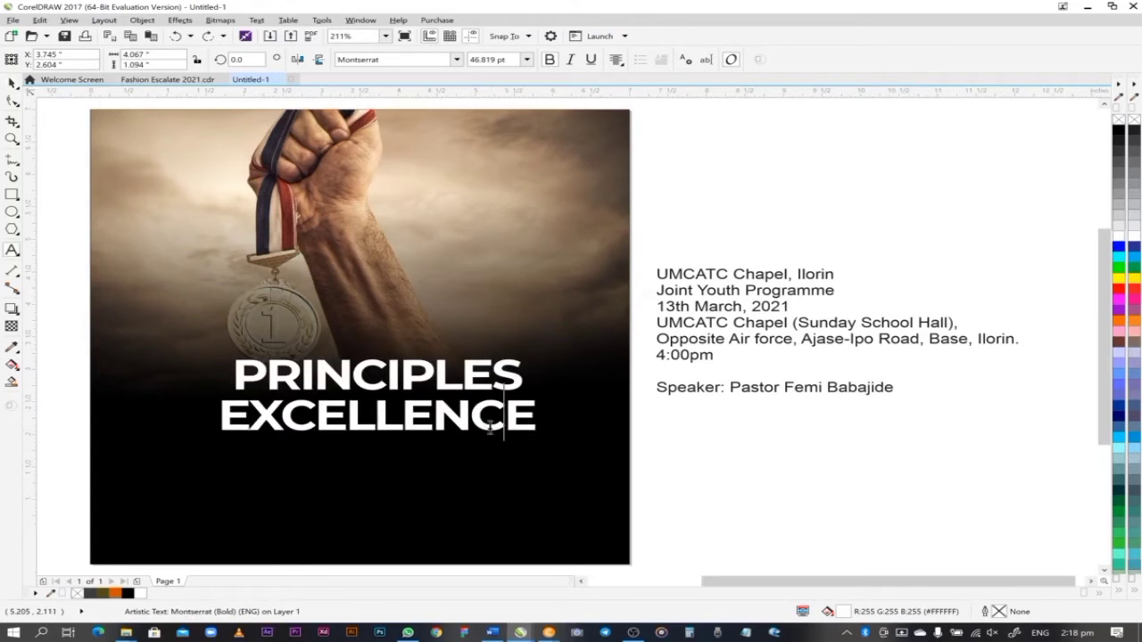
Left-align the title lines and fill them golden yellow (#FFCC00), with the title nudged slightly up and left
key(ctrl+l)
key(ctrl+space)
scroll(1118, 339, down, 5)
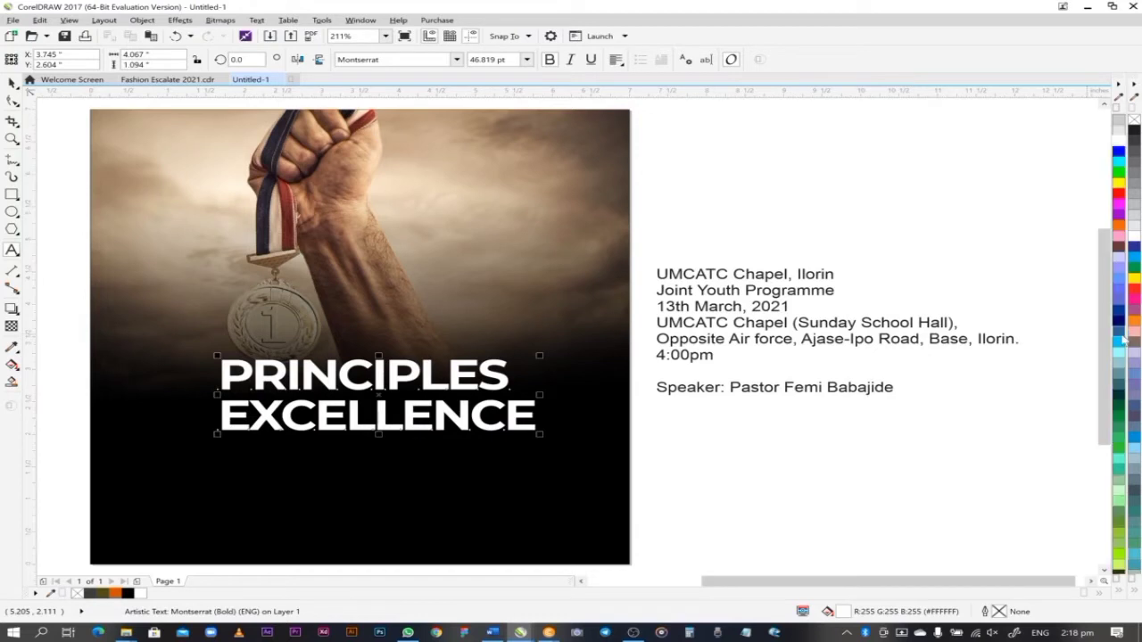
click(1121, 377)
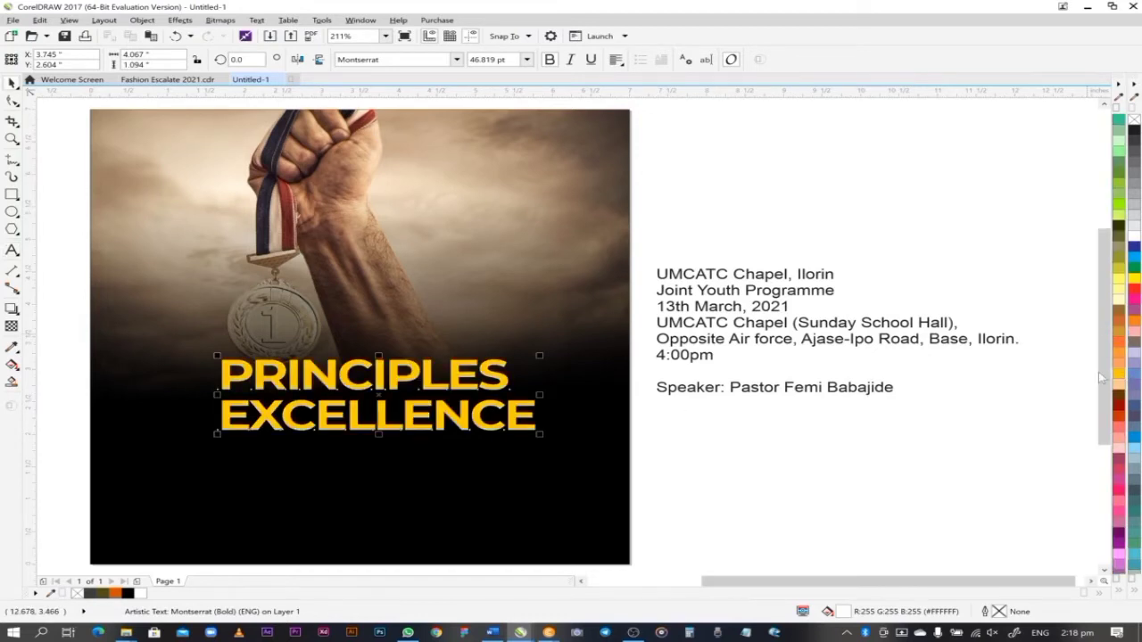
drag(433, 387, 426, 380)
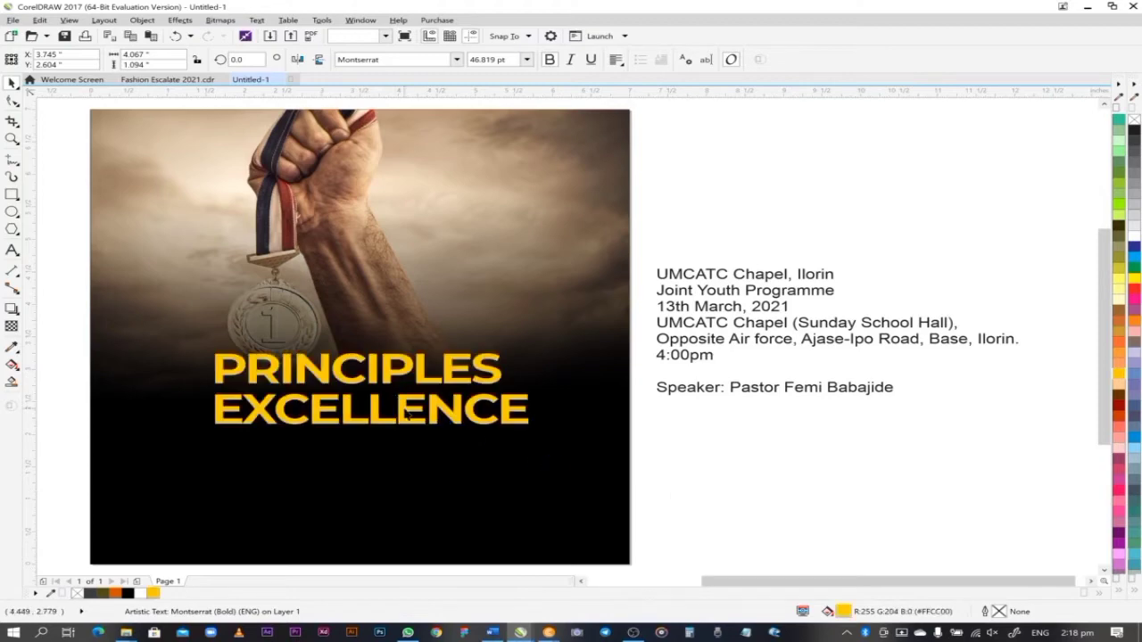
click(408, 415)
Switch to the browser and search Google Images for "yellow and orange background"
mouse_move(549, 633)
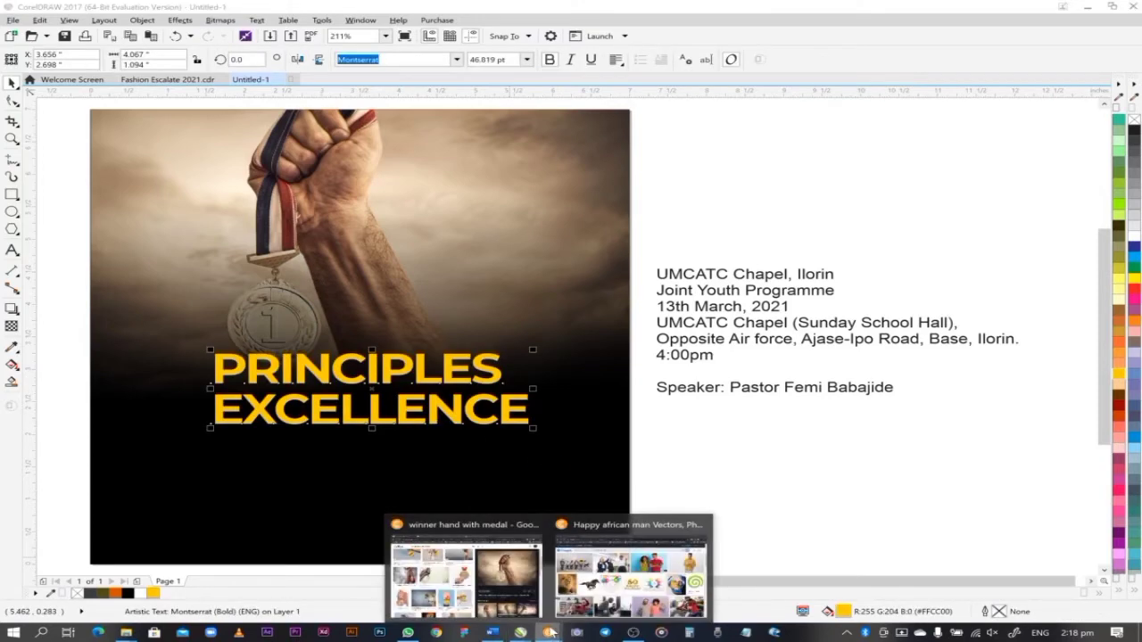
click(464, 575)
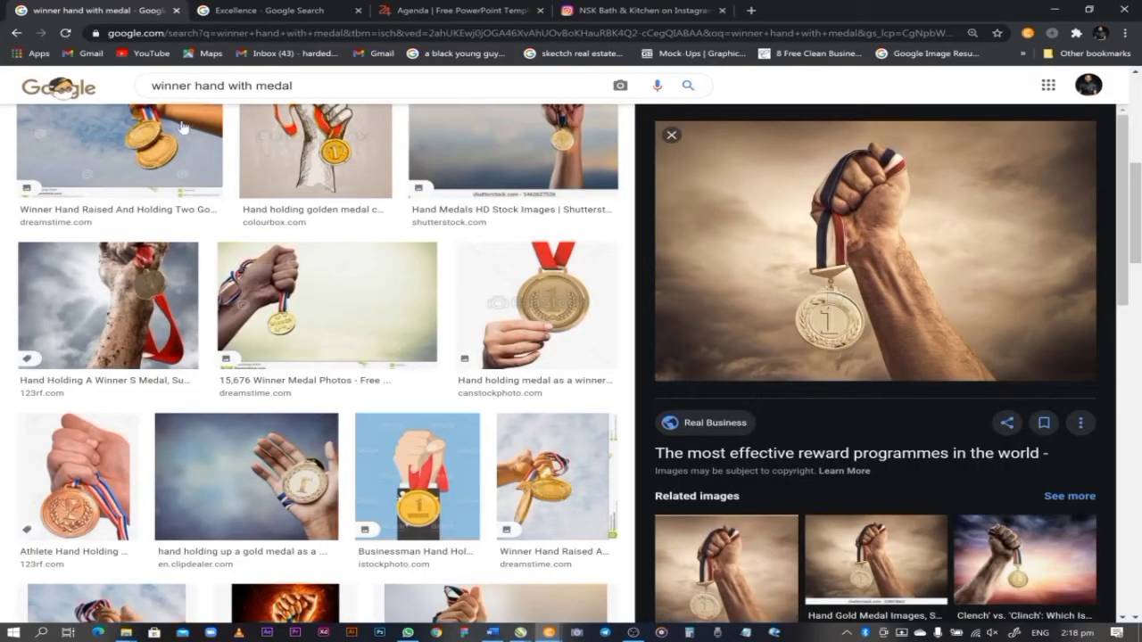
triple_click(284, 87)
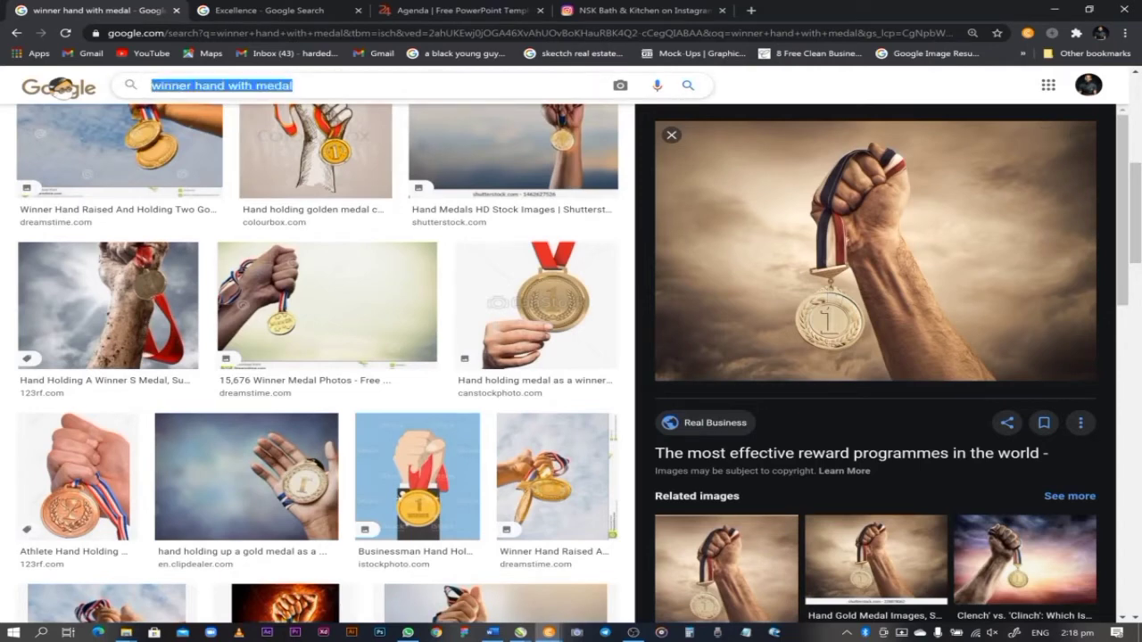
text(bhu)
key(BackSpace)
key(BackSpace)
key(BackSpace)
text(yel)
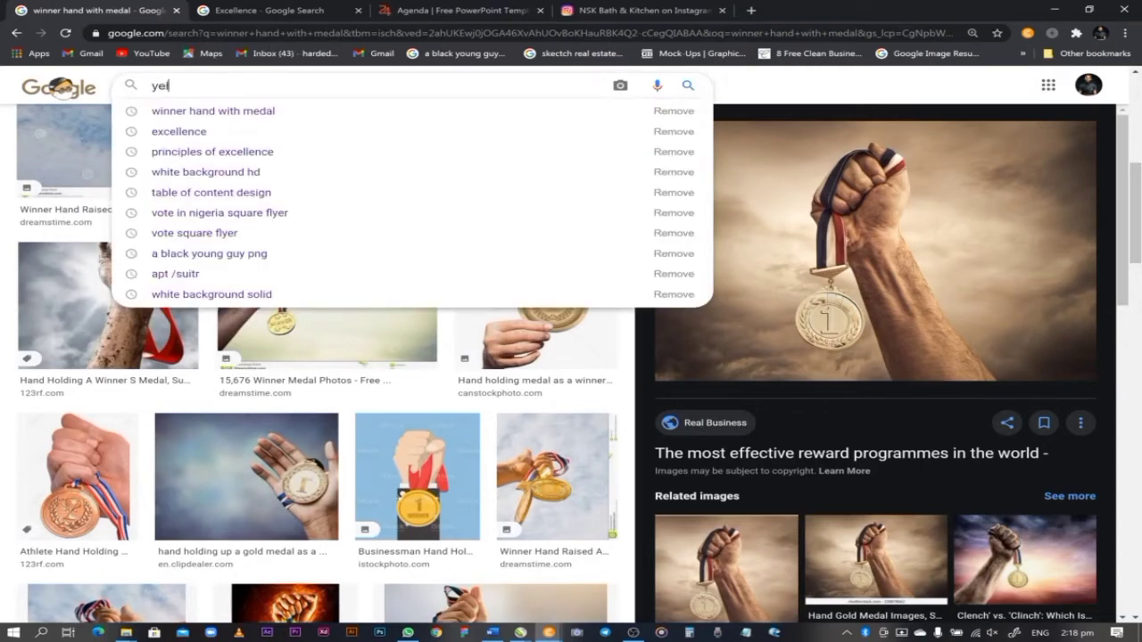
text(low and da)
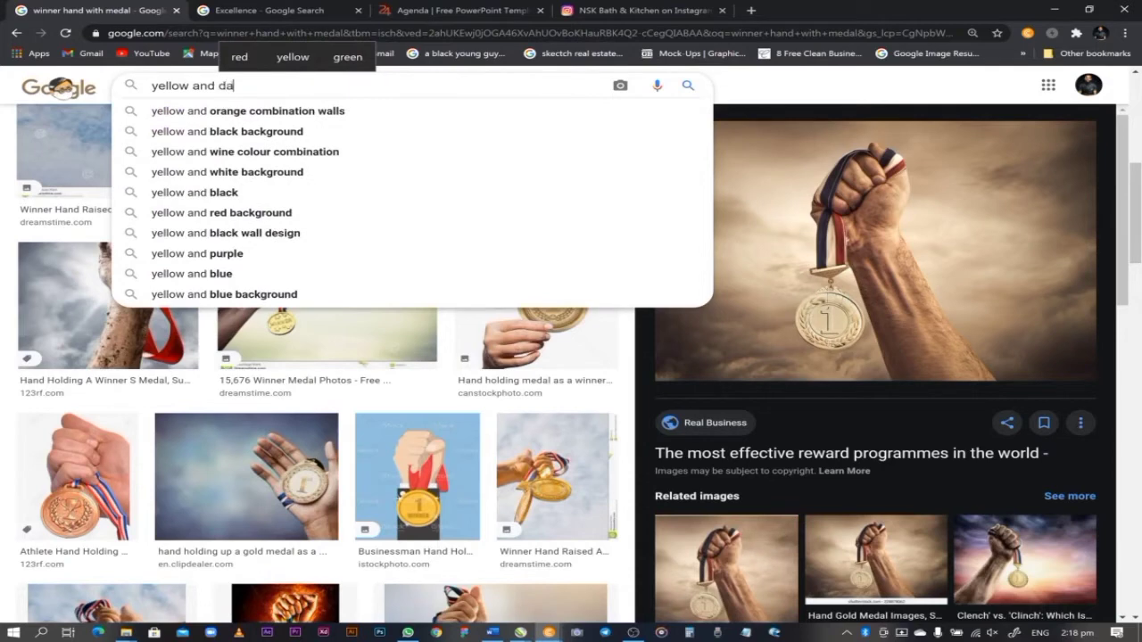
key(BackSpace)
key(BackSpace)
text(oran)
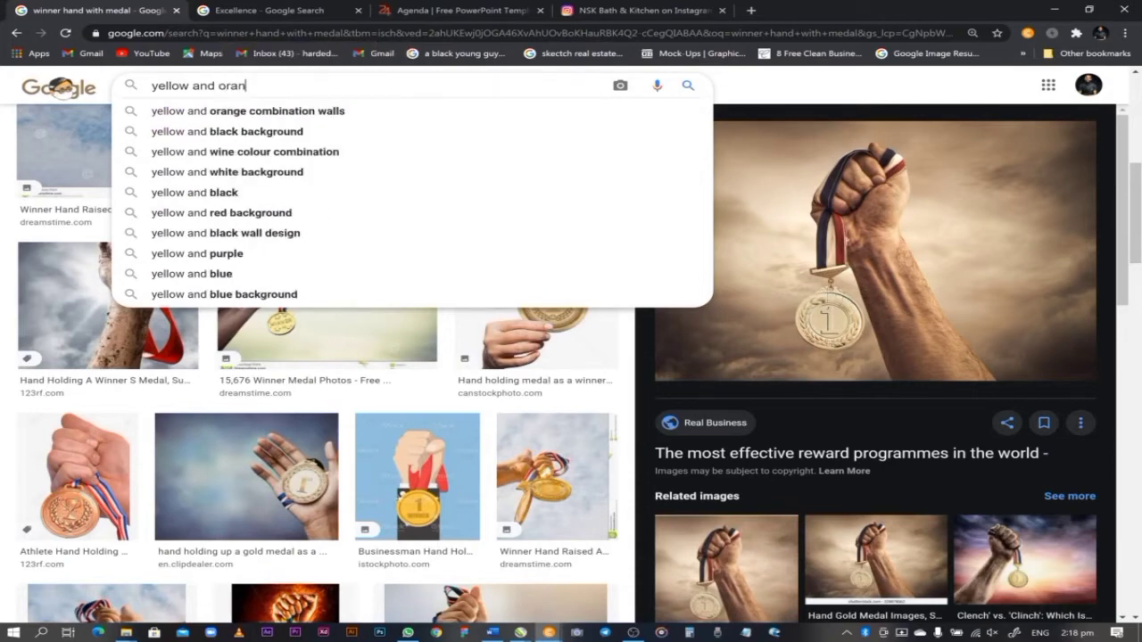
text(ge background)
key(Return)
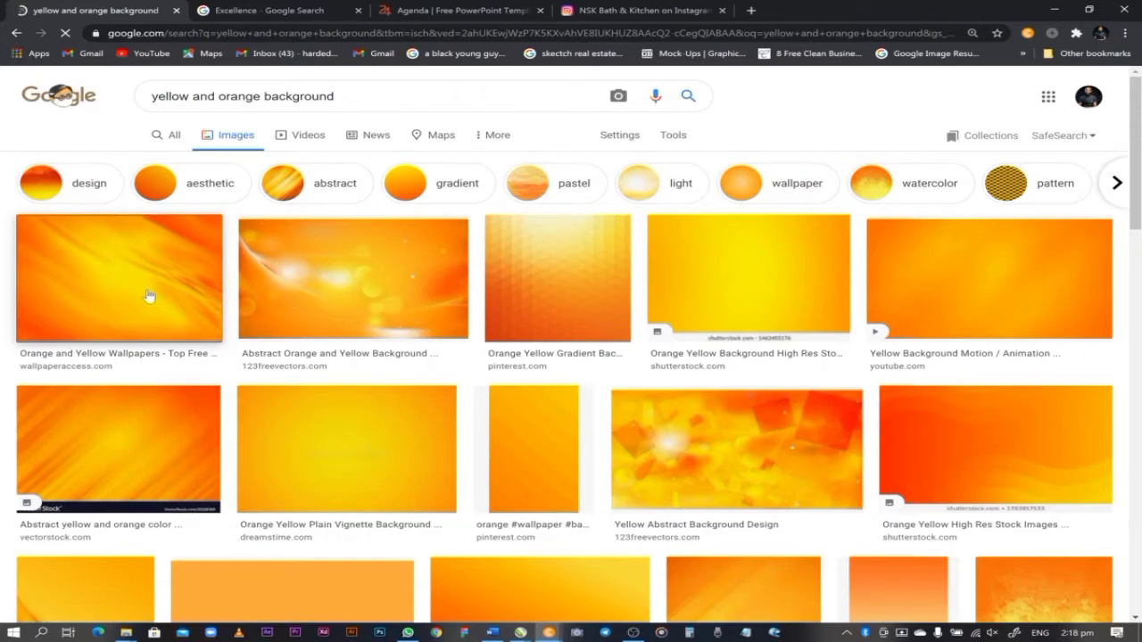
Copy the streaked orange and yellow 1920 × 1200 wallpaper from WallpaperAccess and paste it into the CorelDRAW flyer
scroll(207, 299, down, 5)
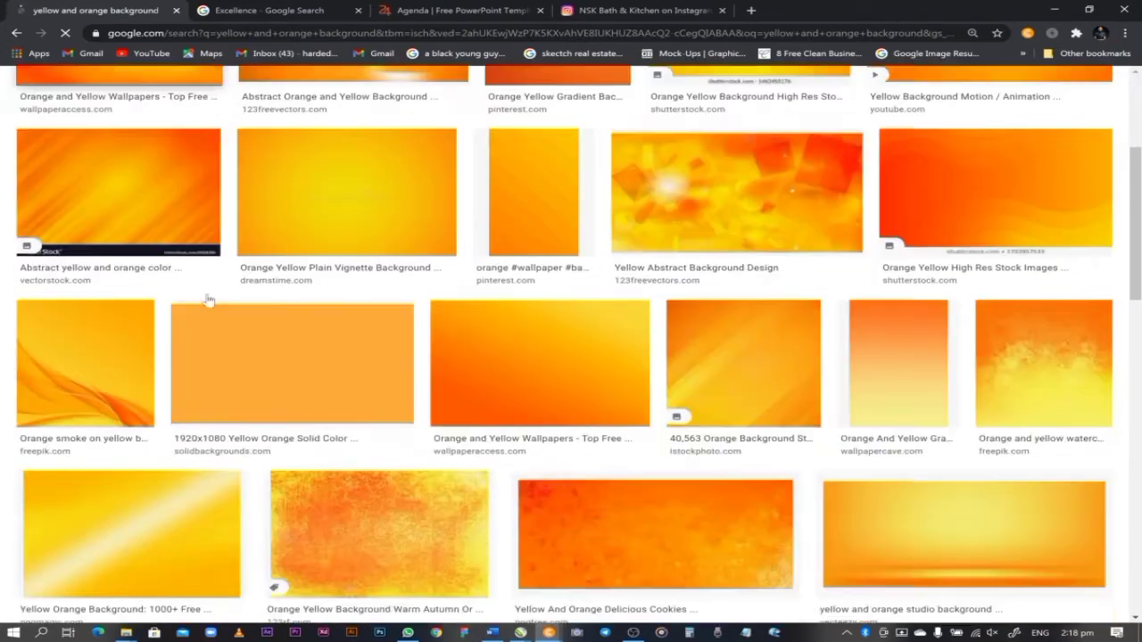
scroll(208, 301, up, 5)
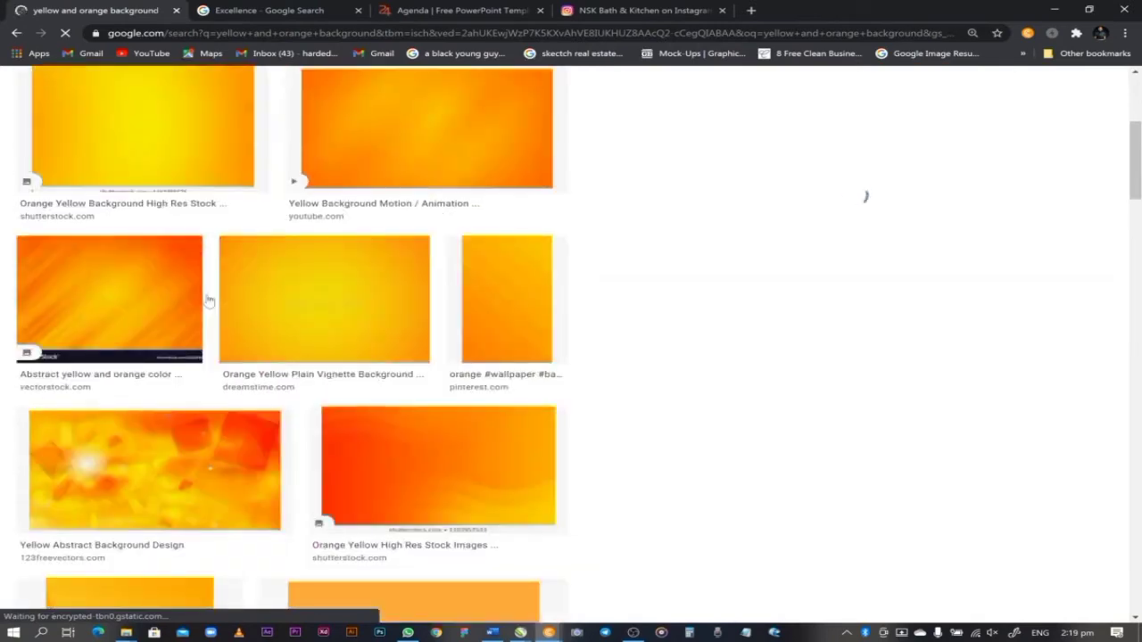
scroll(208, 300, up, 1)
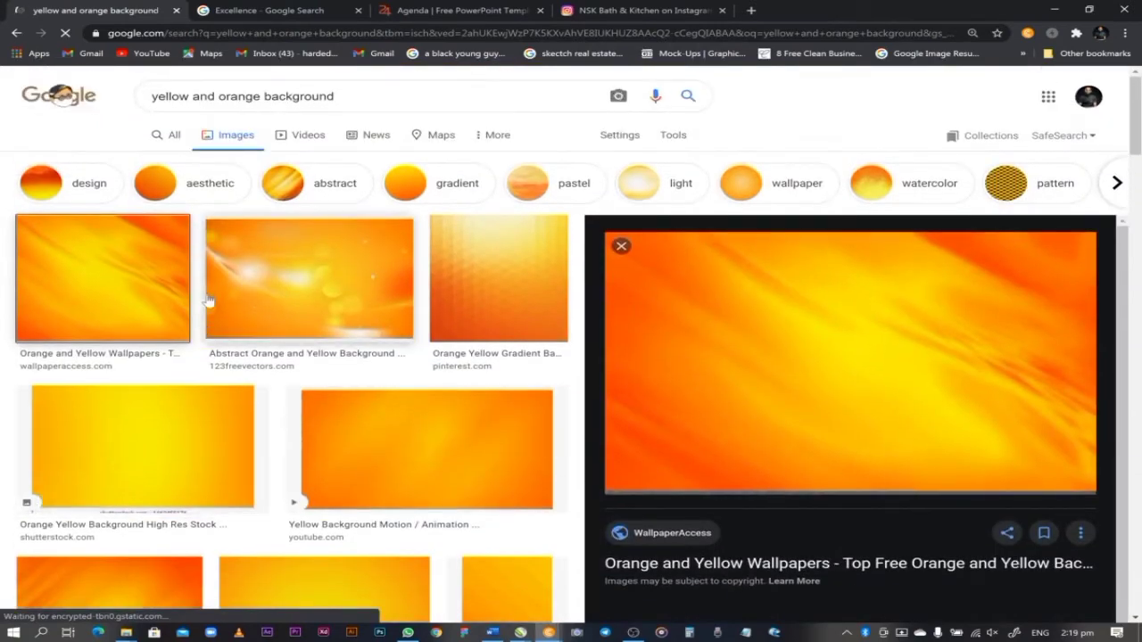
scroll(668, 339, down, 1)
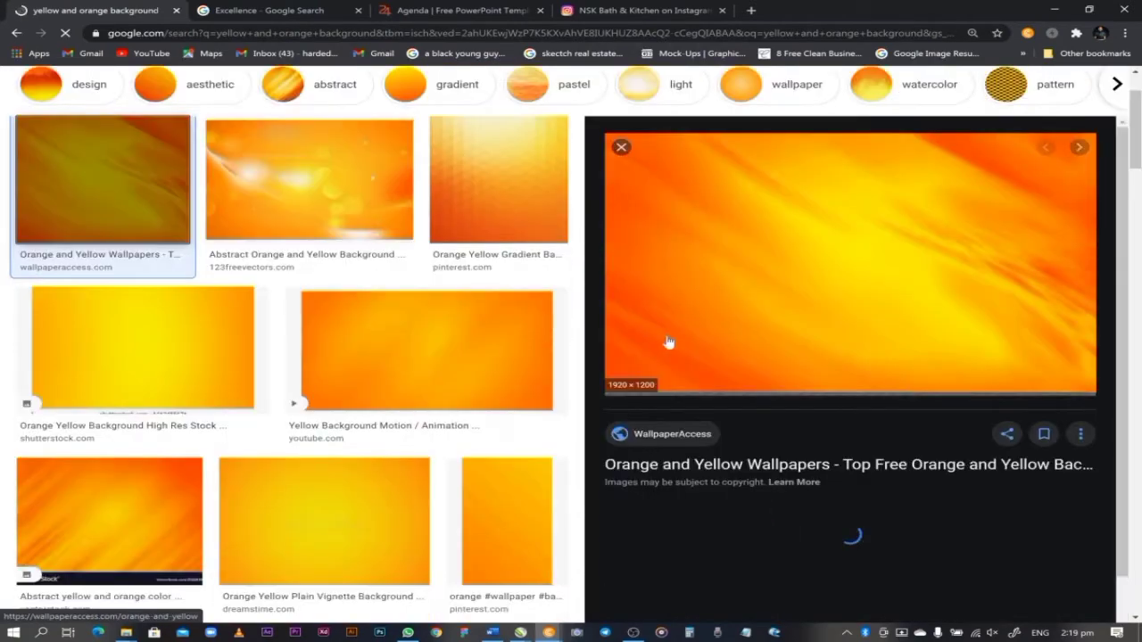
right_click(748, 325)
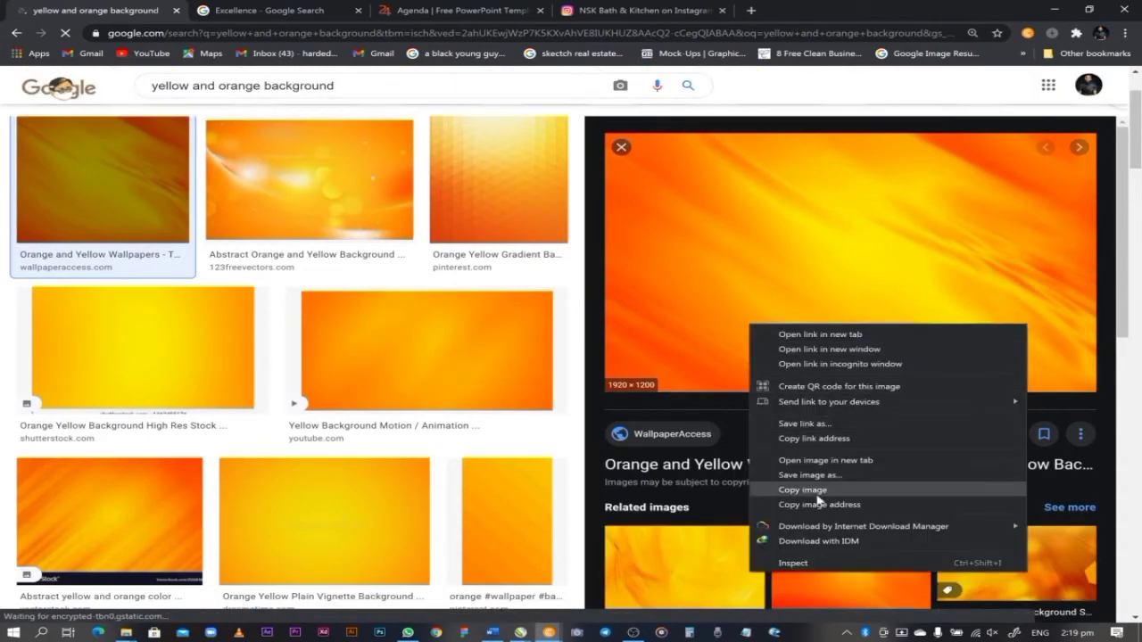
click(819, 498)
key(alt+Tab)
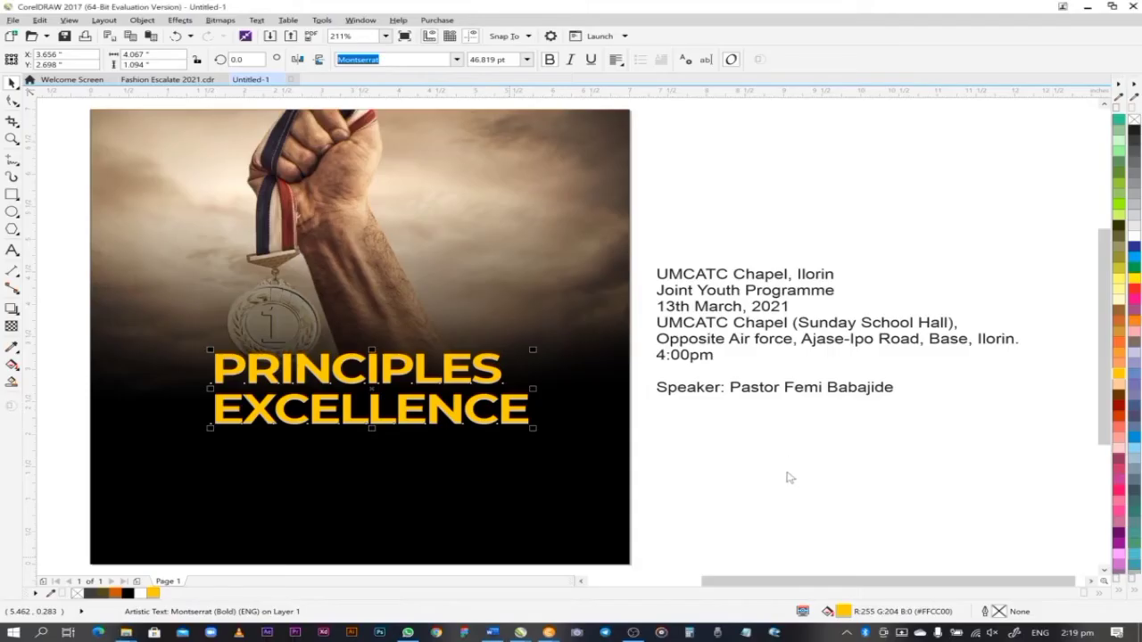
key(ctrl+v)
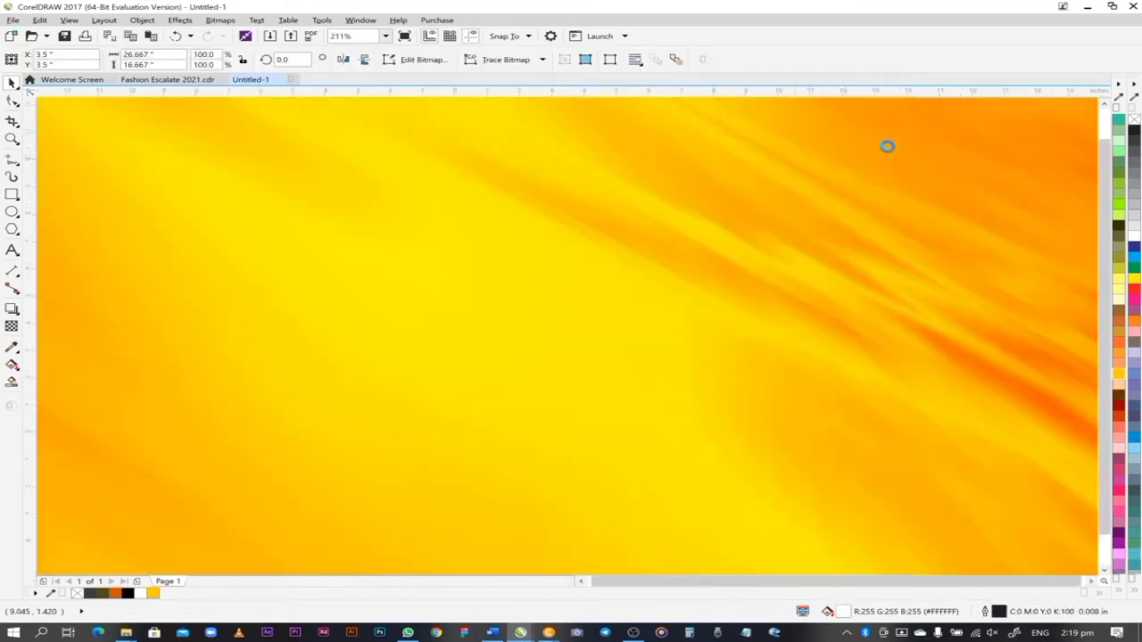
Scale the pasted orange image down to about 6.69 × 4.18 inches and PowerClip it inside the title text
key(F4)
drag(1001, 104, 355, 444)
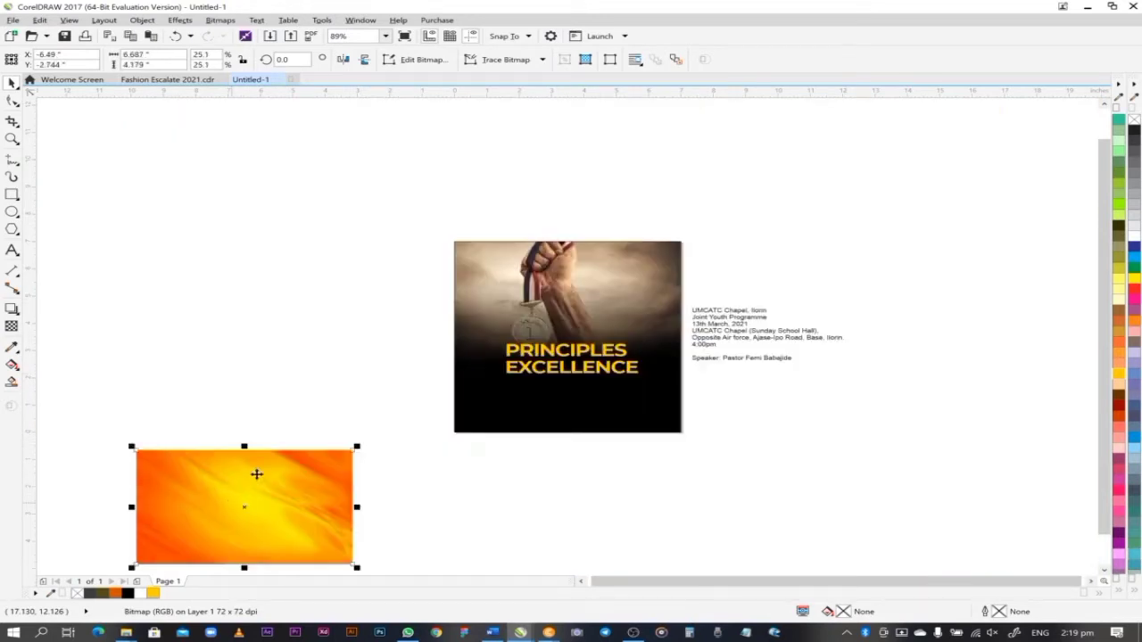
drag(256, 473, 544, 354)
click(595, 422)
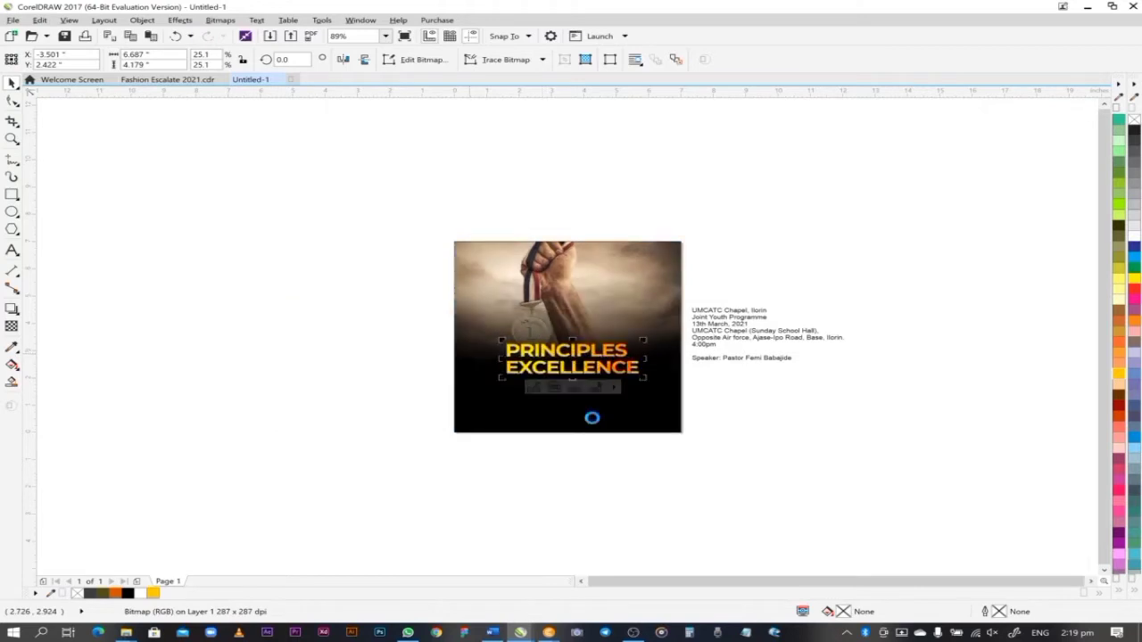
key(F4)
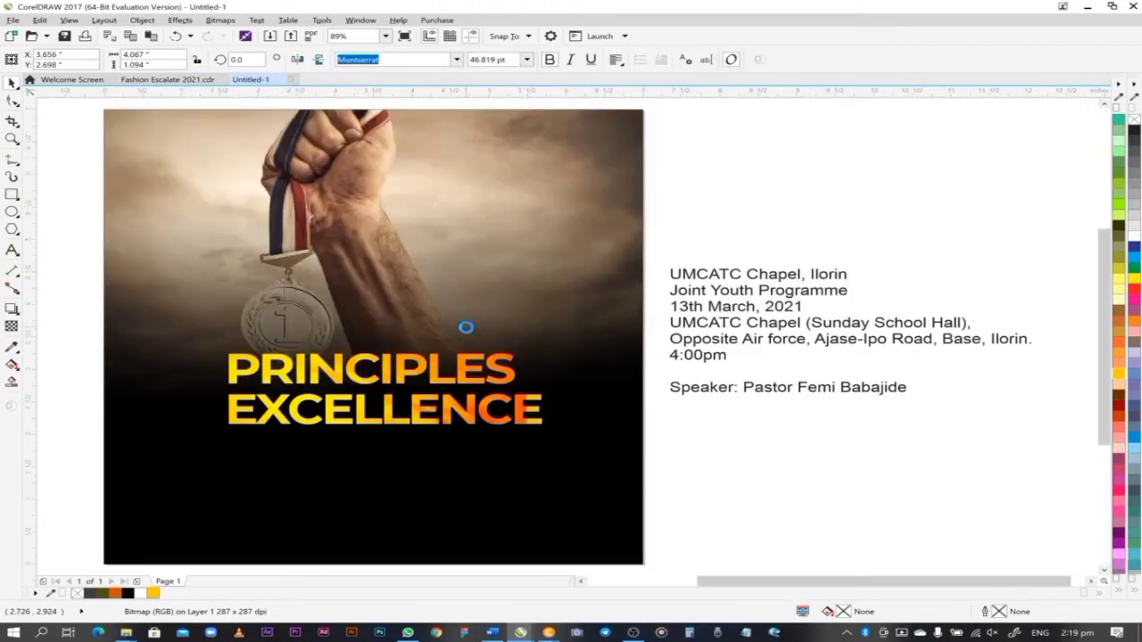
Shrink the texture inside the title to about 4.68 × 2.92 inches and position it with orange starting at the left letters
click(318, 367)
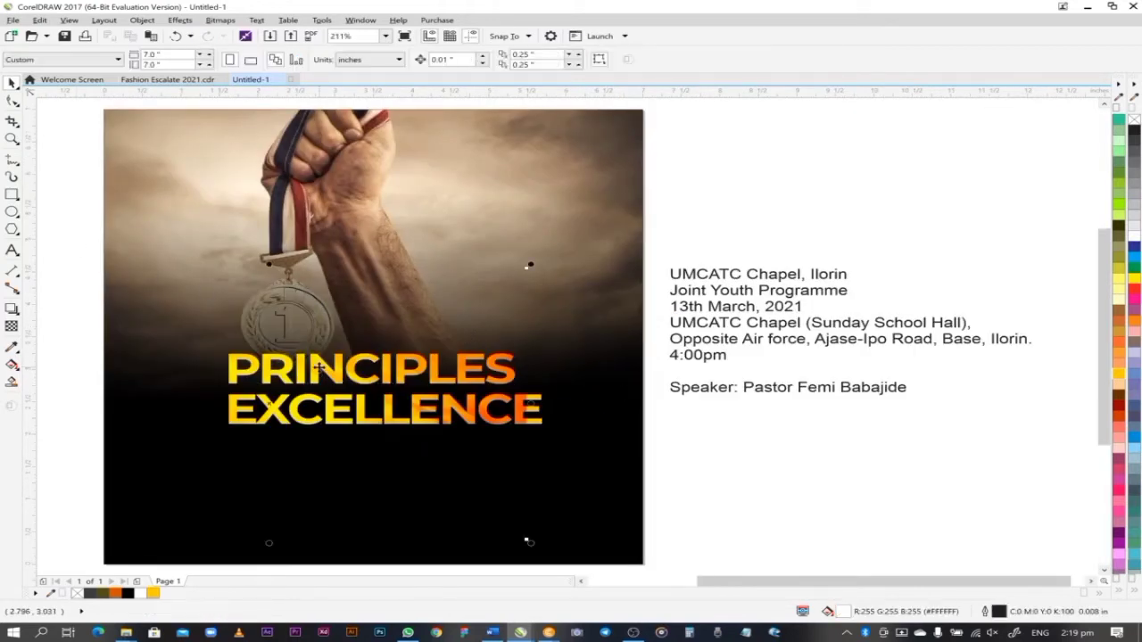
drag(525, 535, 475, 484)
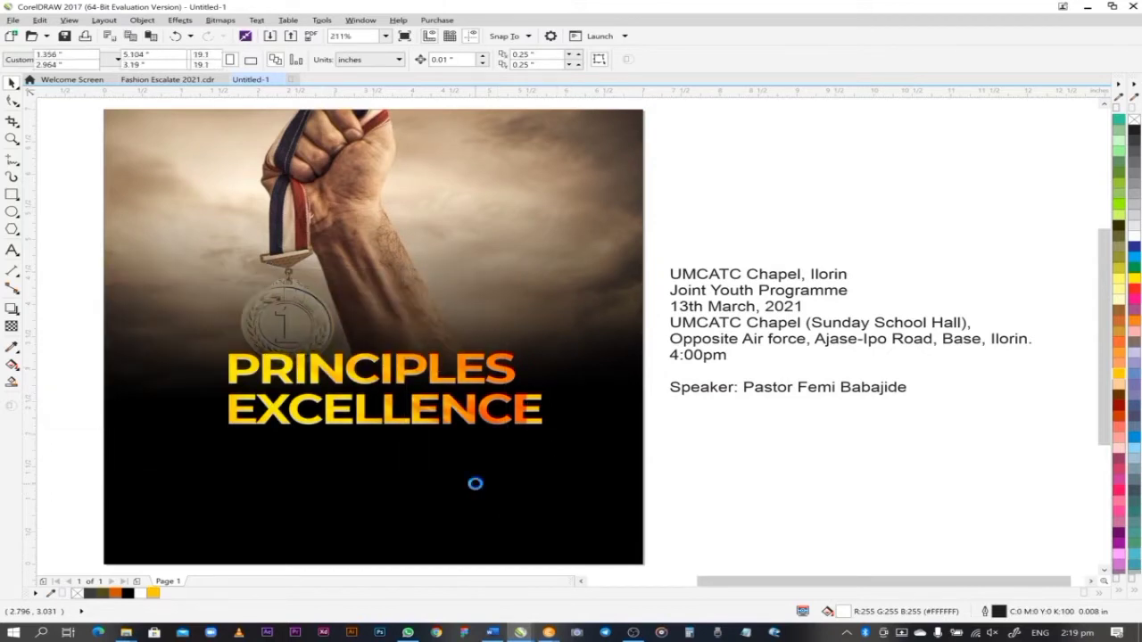
drag(396, 371, 519, 382)
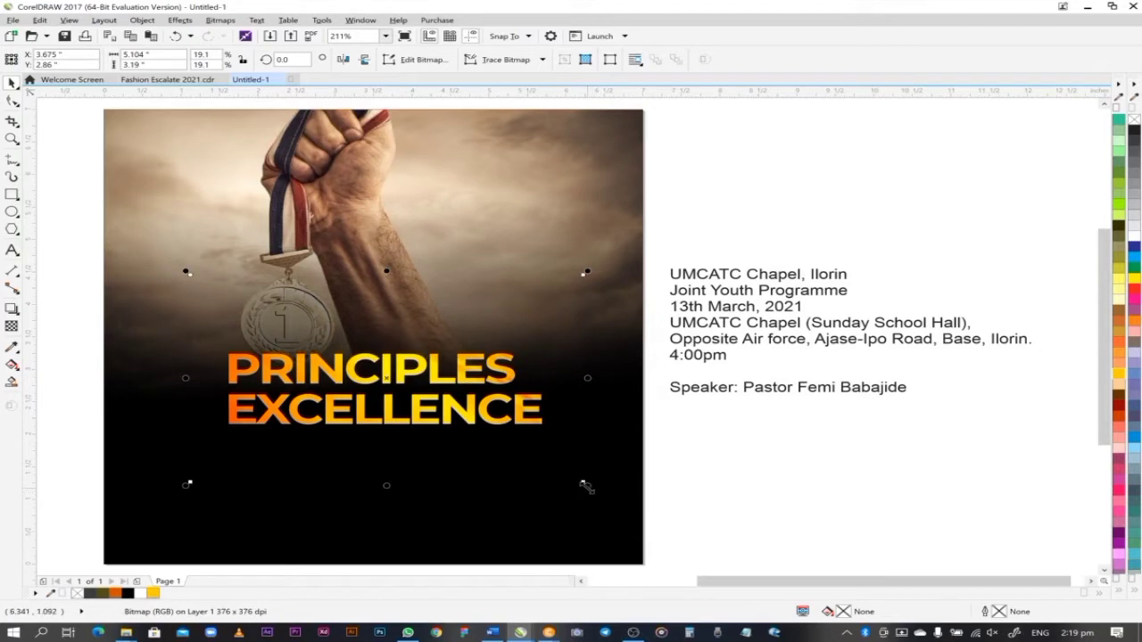
drag(586, 486, 553, 484)
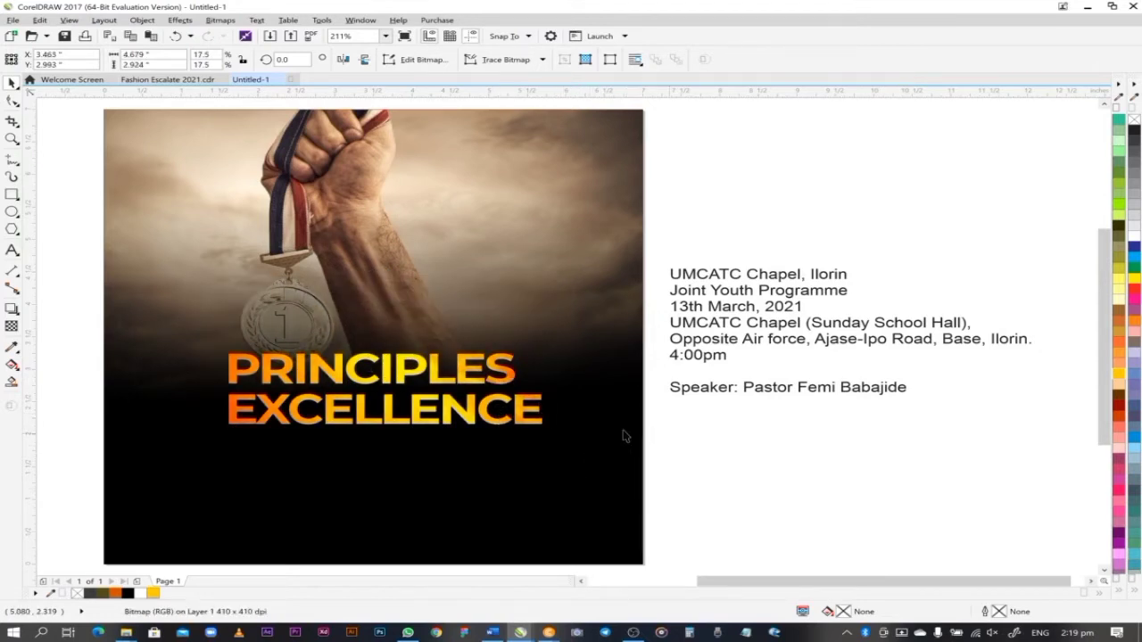
Move the title up slightly, set its size to 50 pt and centre it horizontally on the background rectangle
drag(484, 408, 447, 394)
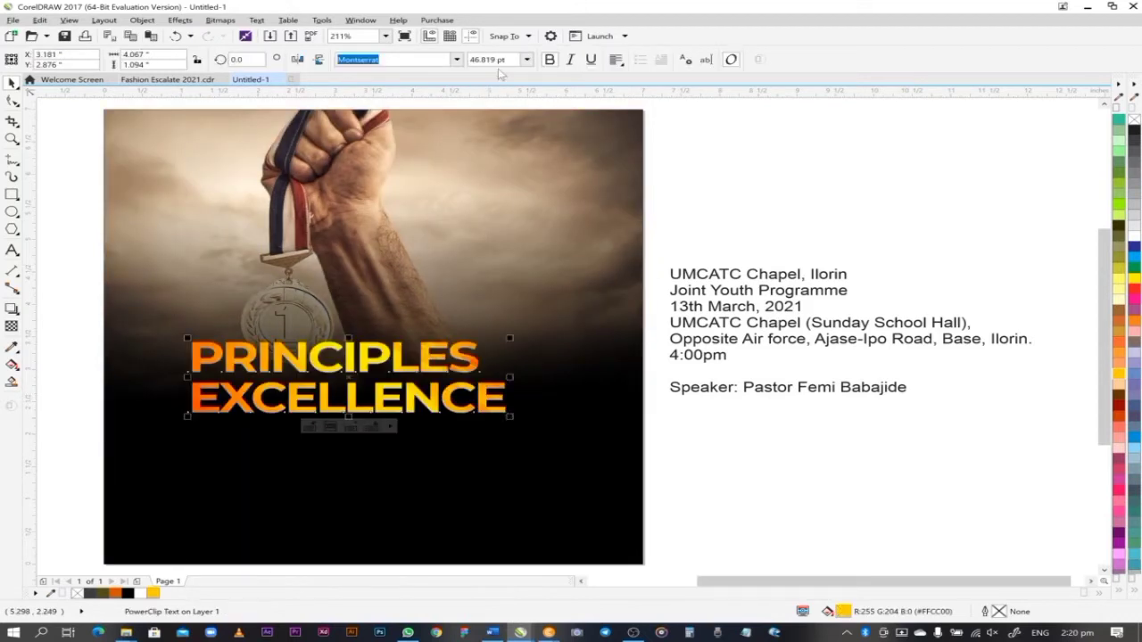
text(50)
key(Return)
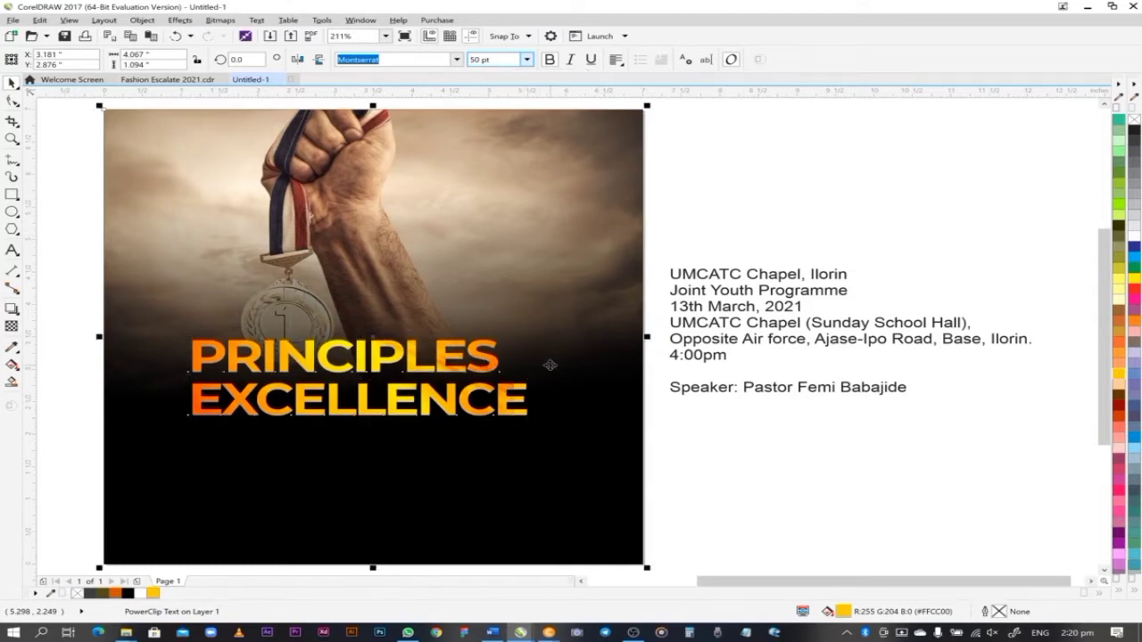
key(c)
click(791, 241)
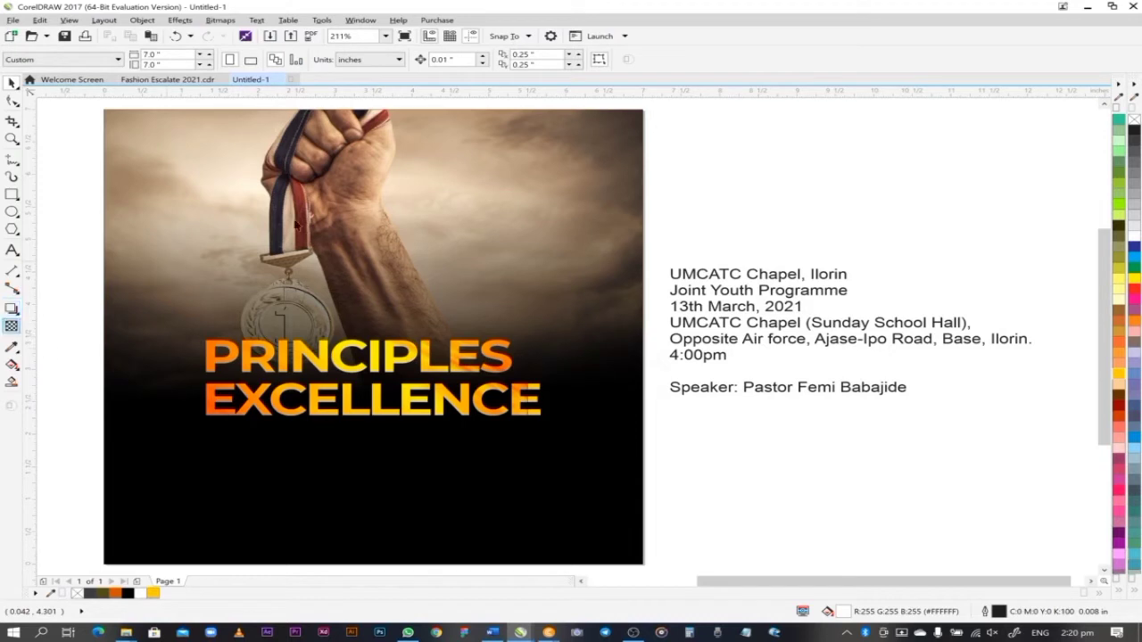
Brighten the medal photo in the Image Adjustment Lab with Brightness at 13
click(398, 190)
key(alt+b)
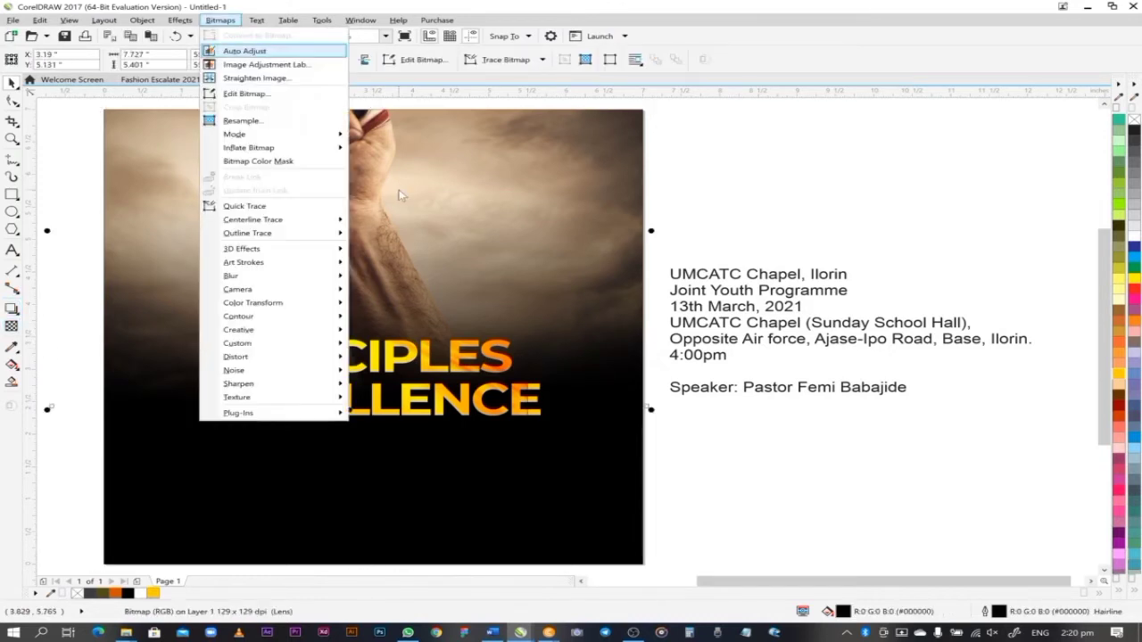
key(Down)
key(Return)
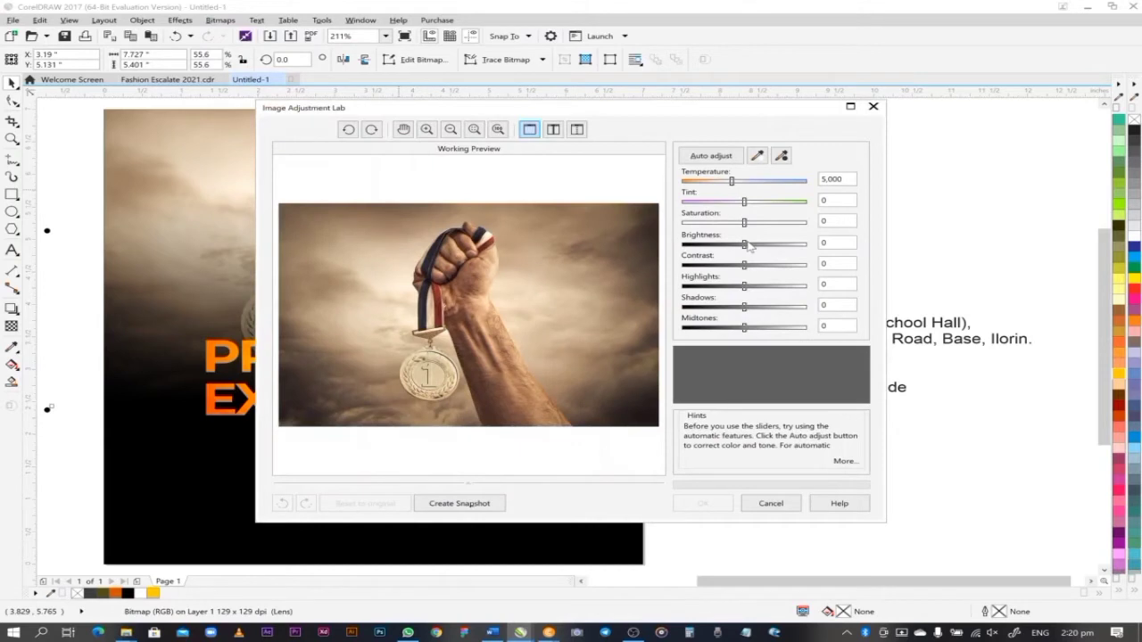
click(748, 245)
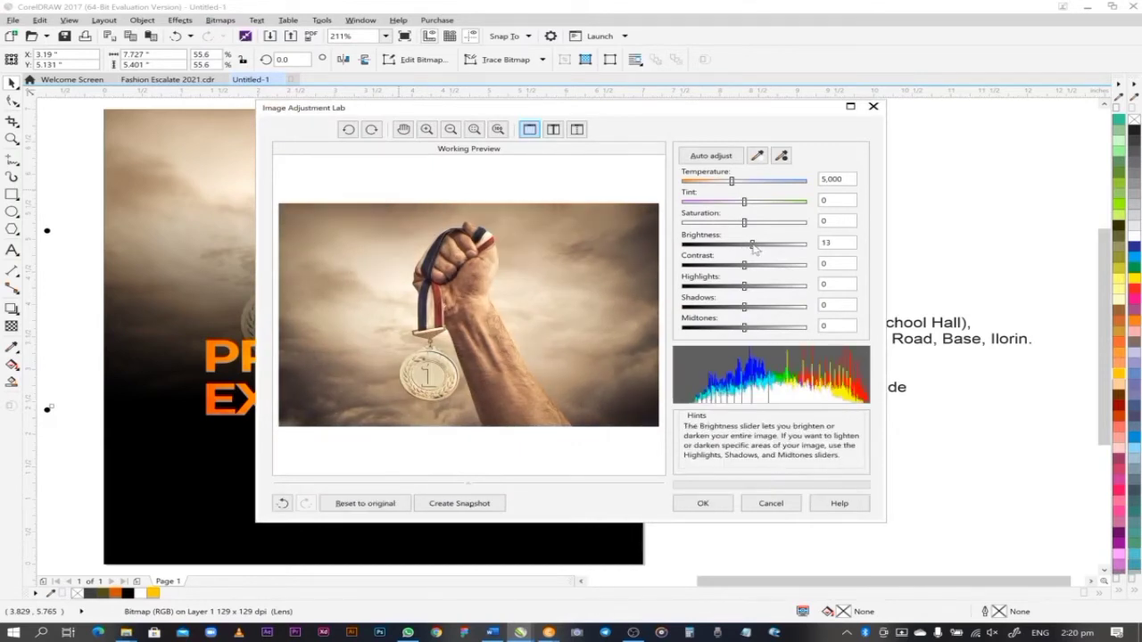
click(716, 507)
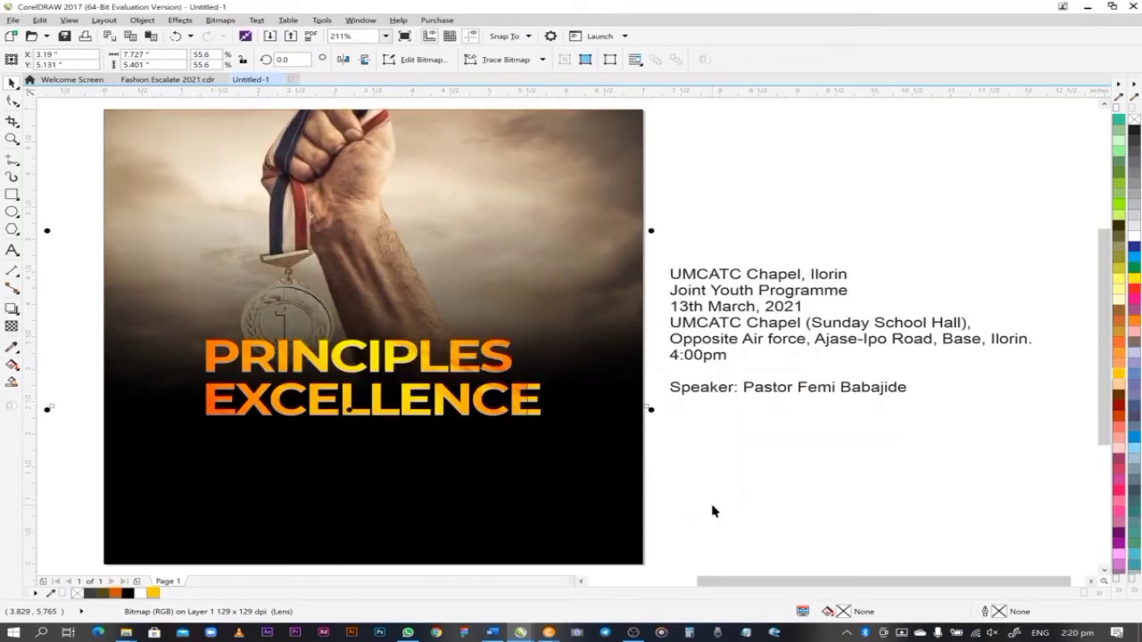
Try dark olive (#534C17) as the background rectangle's fill, and fill it with 90% Black instead
click(605, 509)
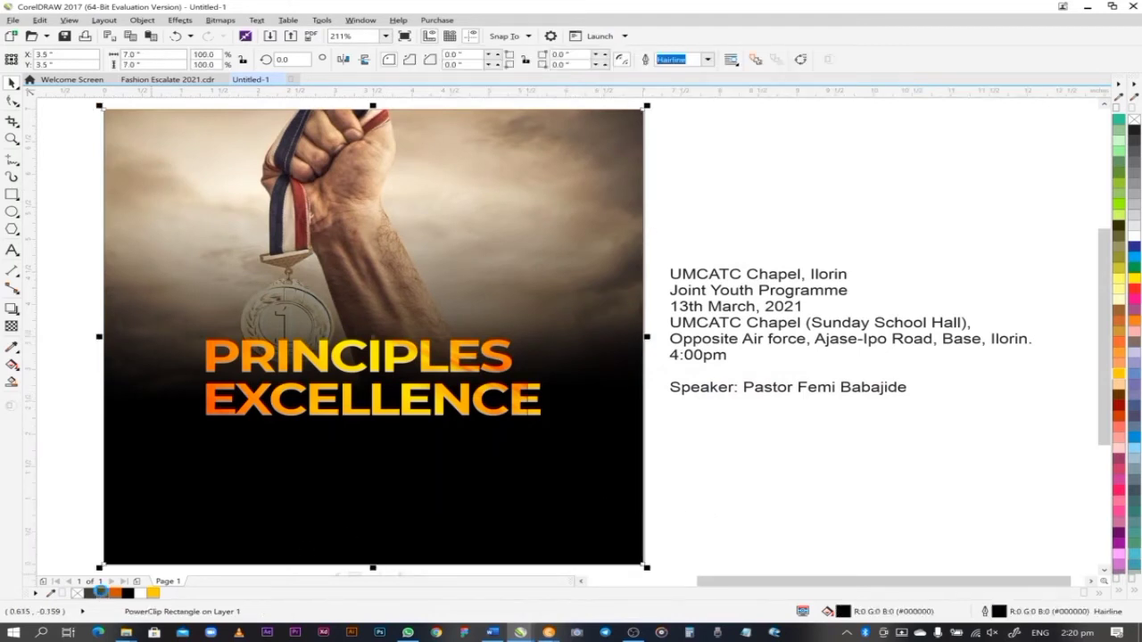
click(102, 594)
click(130, 593)
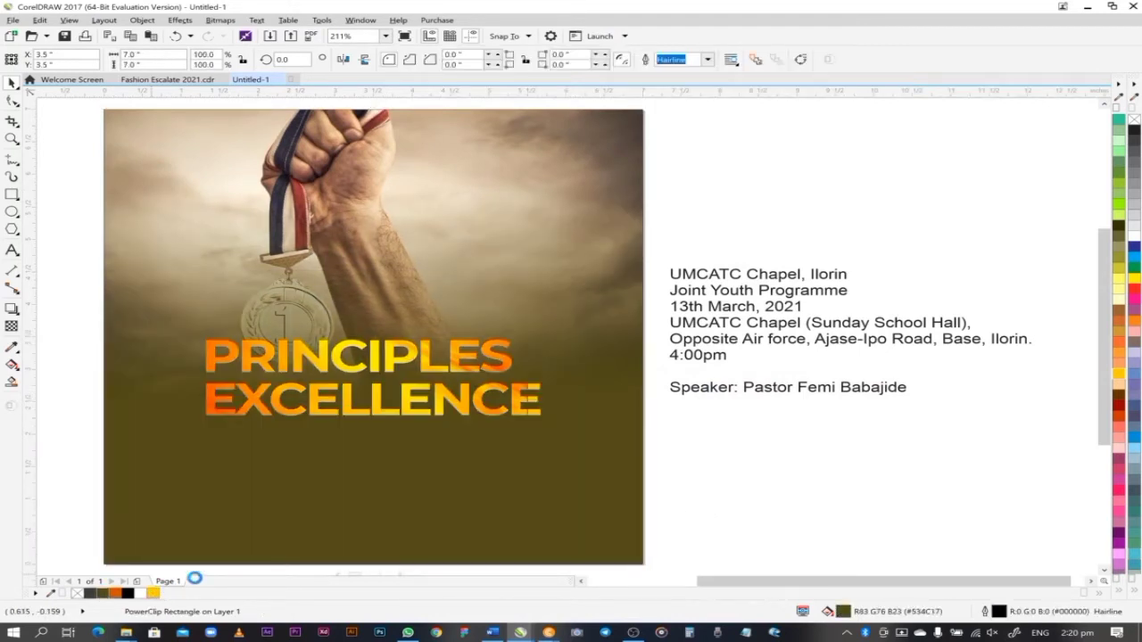
scroll(1120, 153, up, 5)
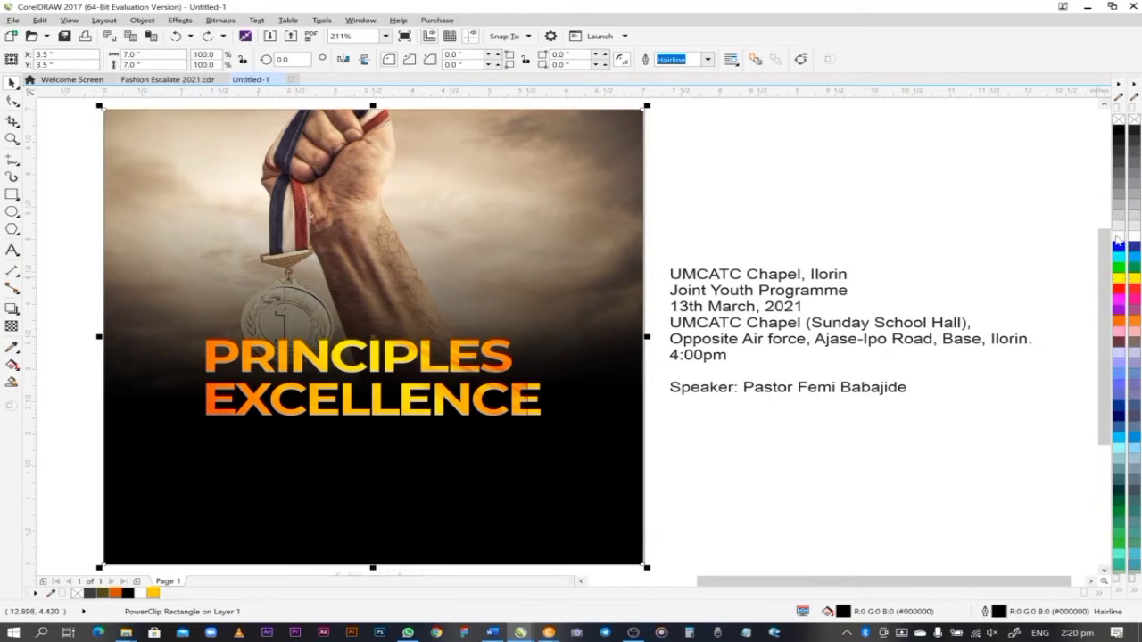
click(1119, 147)
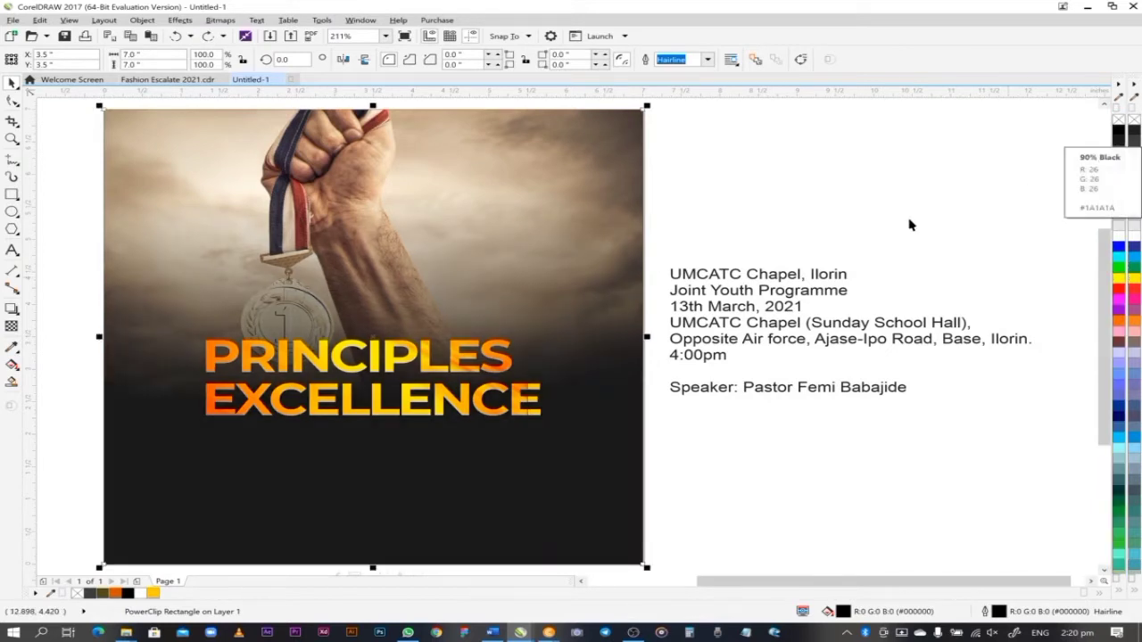
Add the word "of" as separate text, place it just after PRINCIPLES in the title and colour it white
click(862, 223)
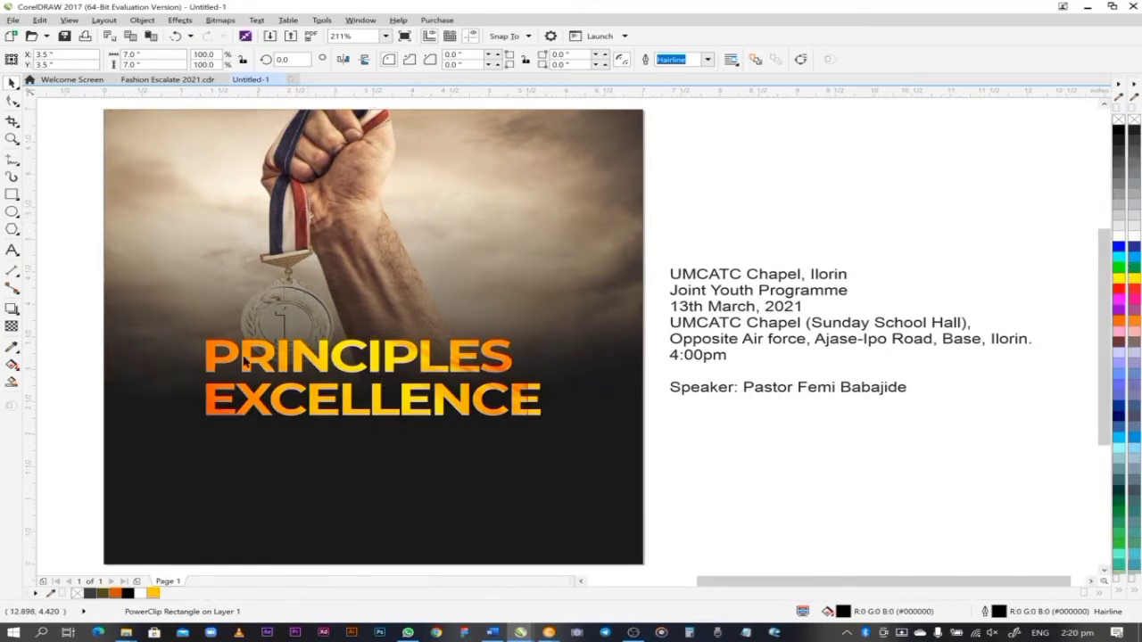
click(12, 252)
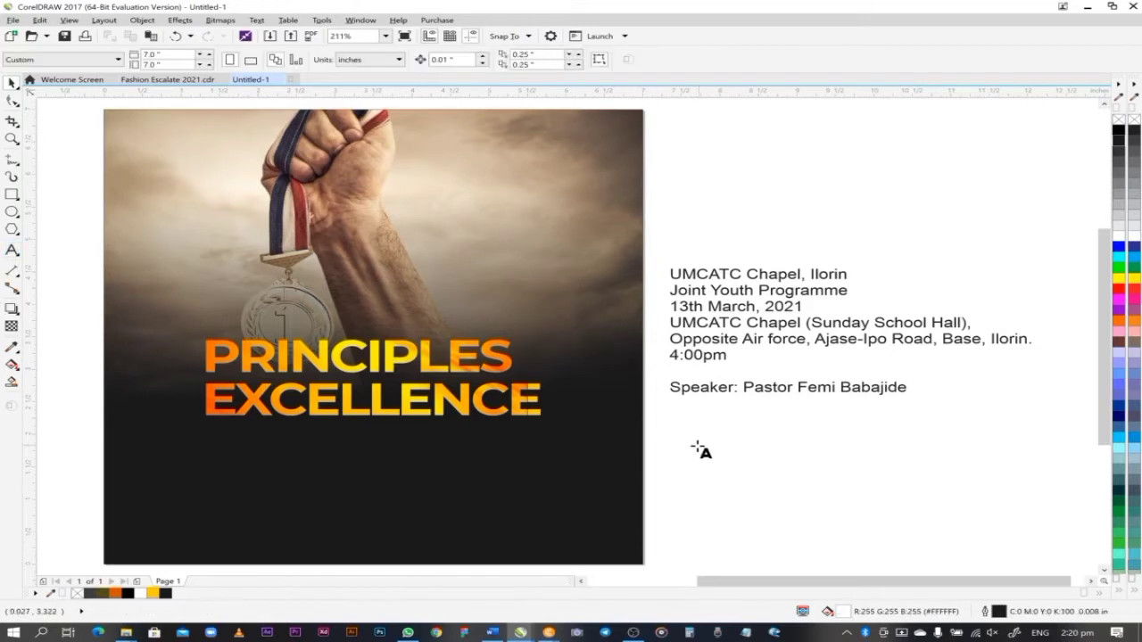
click(695, 444)
text(of)
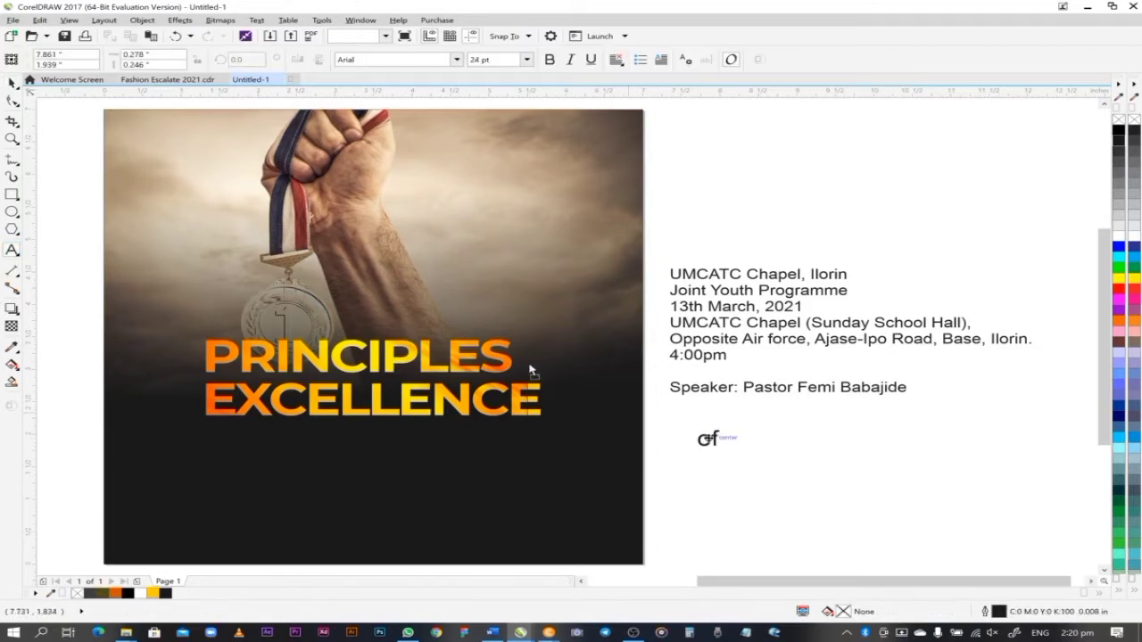
drag(530, 366, 529, 364)
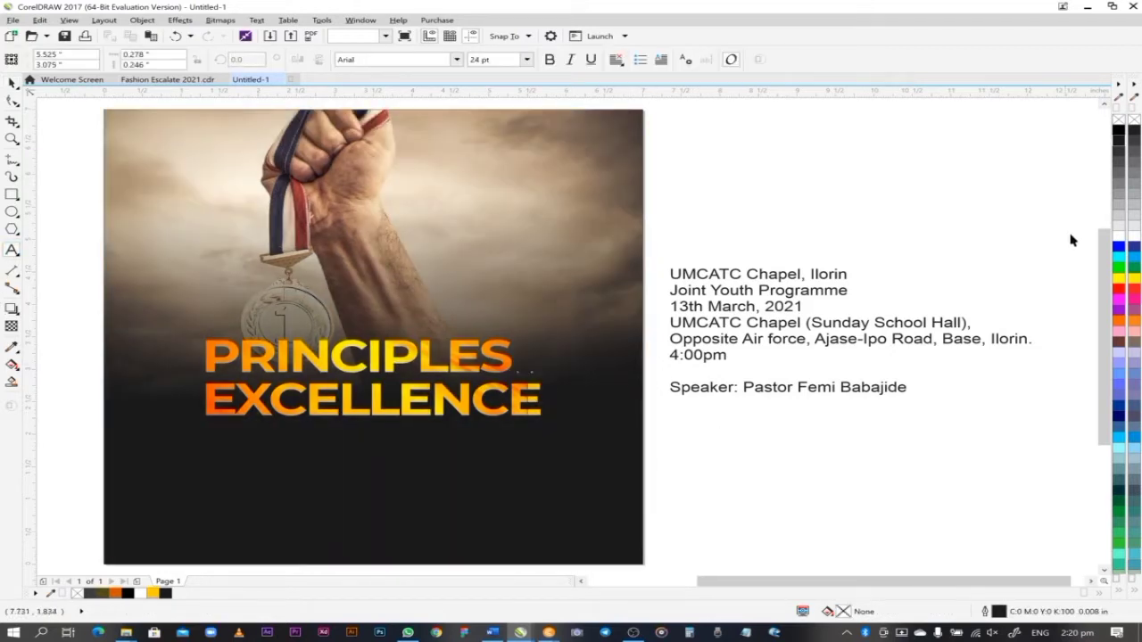
click(1117, 240)
Search the fonts for "beyond" and try to apply Beyond Infinity Demo to the word "of"
click(456, 59)
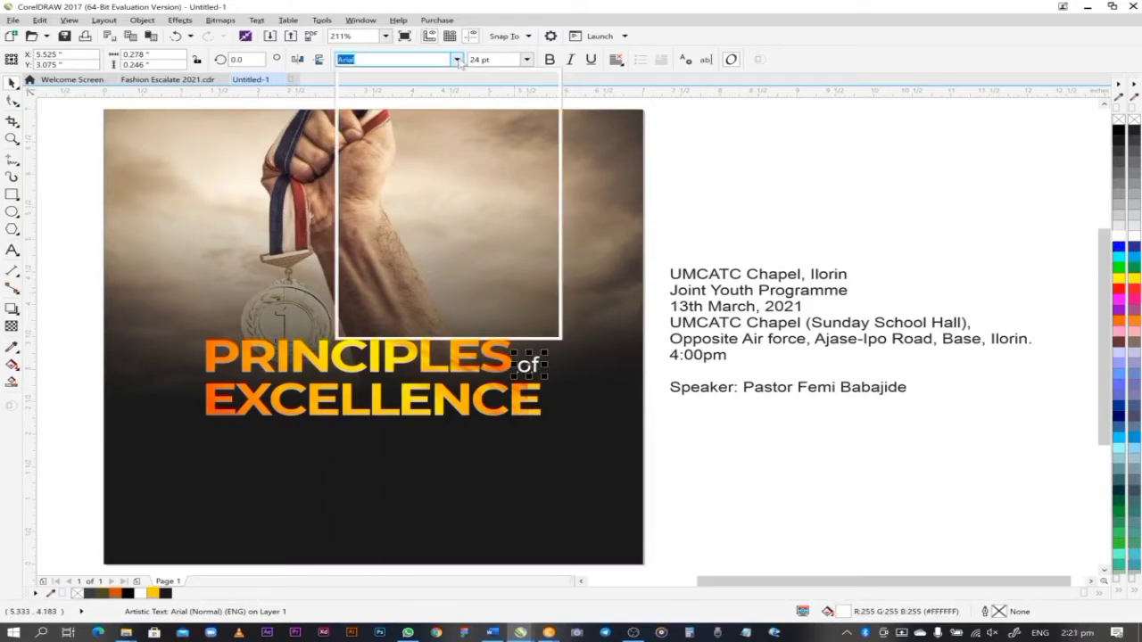
text(bey)
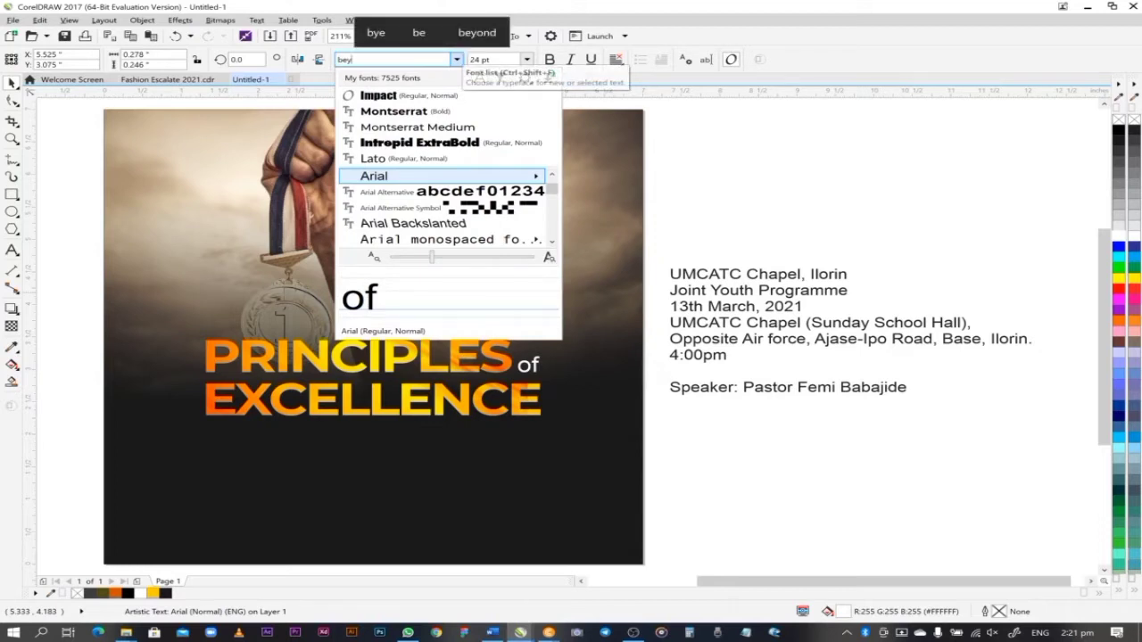
text(ond)
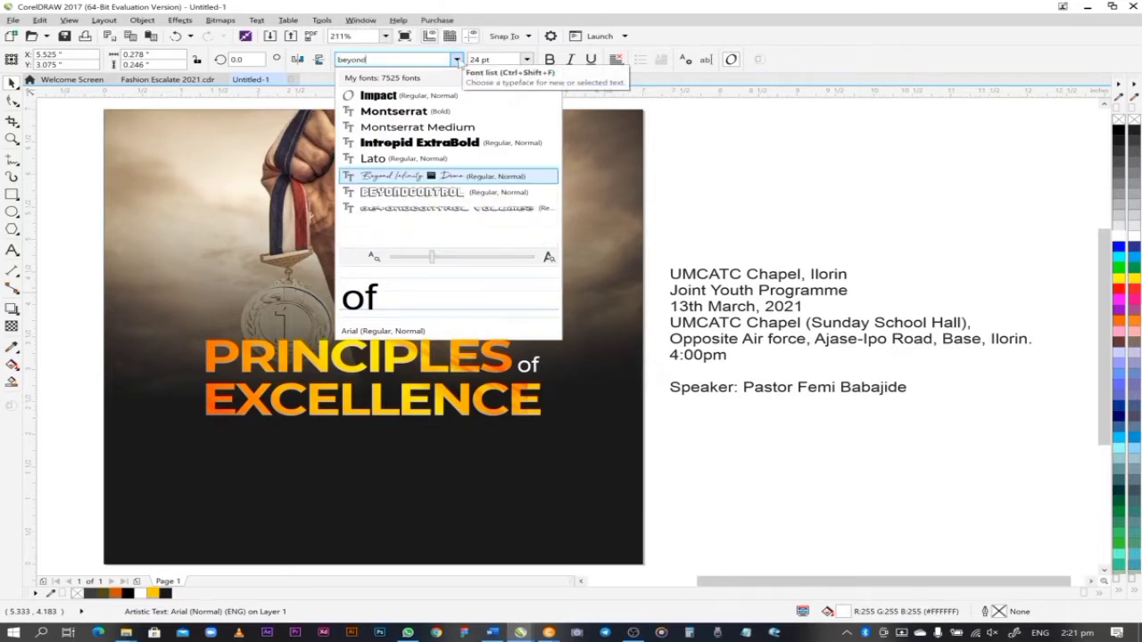
key(Return)
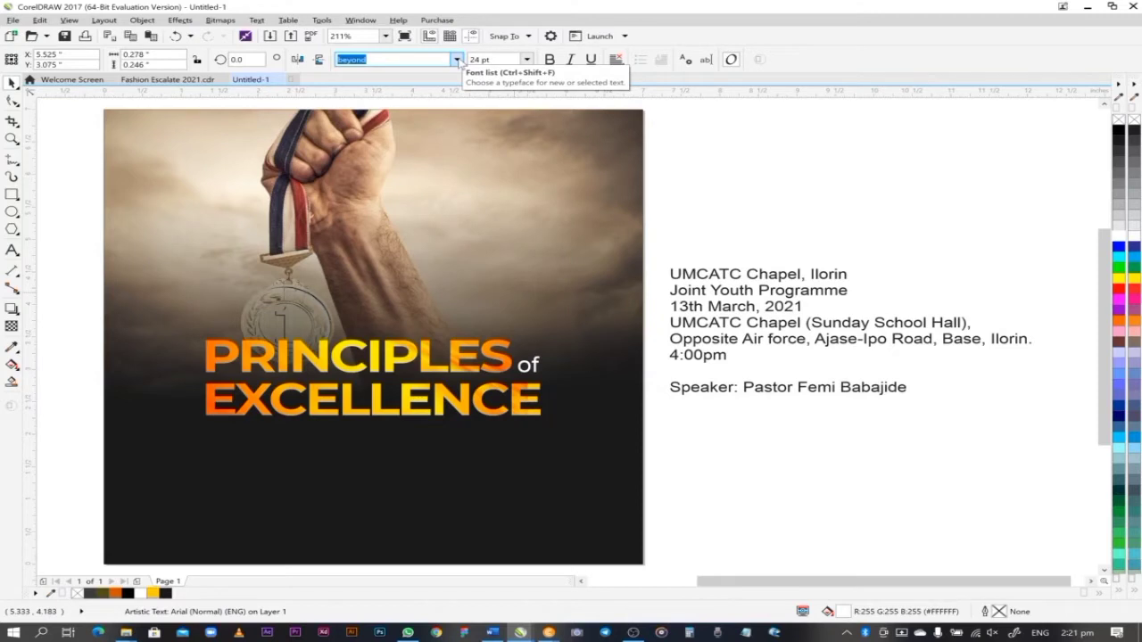